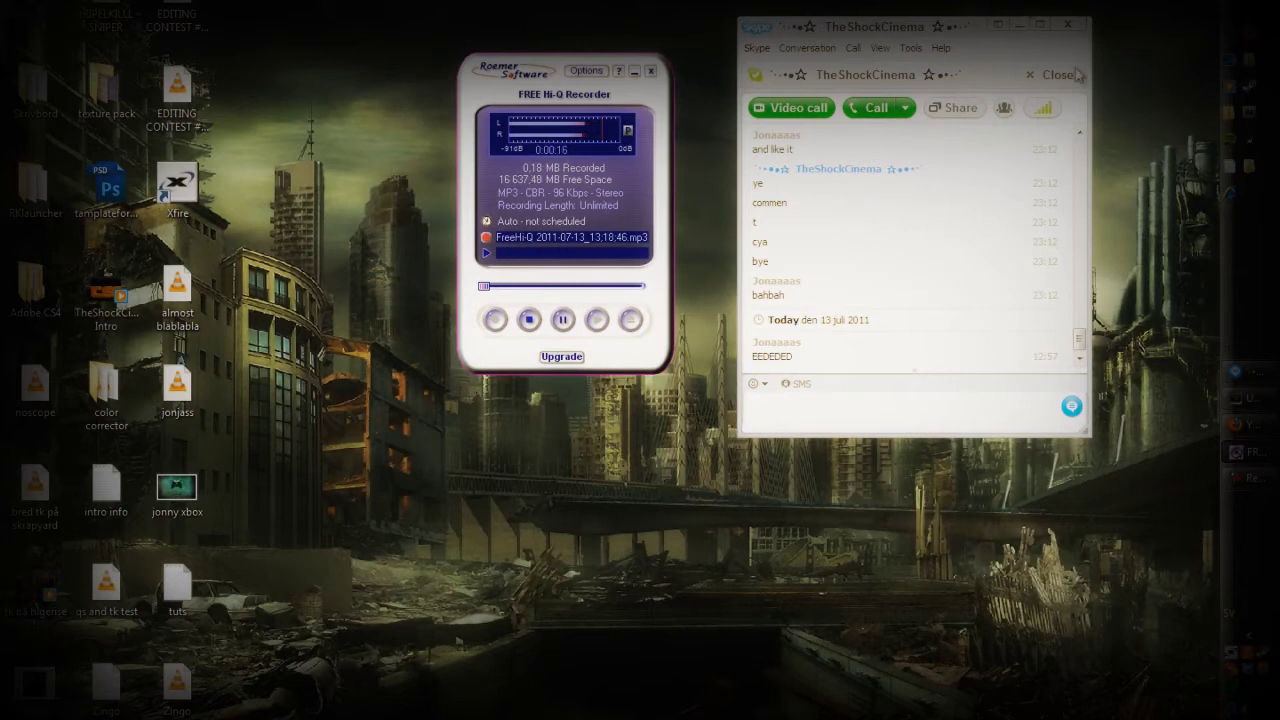
Switch to Vegas Pro and start a new empty project without saving the changes to the Untitled project.
{"action": "left_click", "coordinate": [1256, 402]}
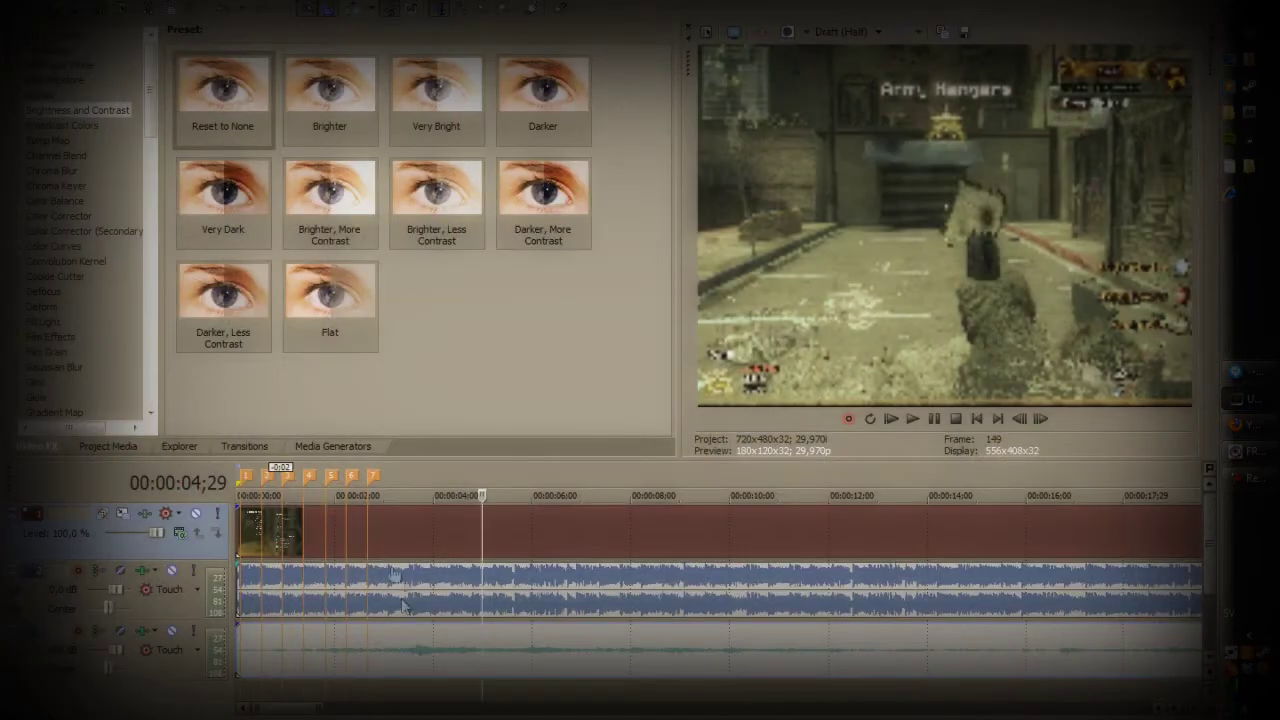
{"action": "key", "text": "ctrl+n"}
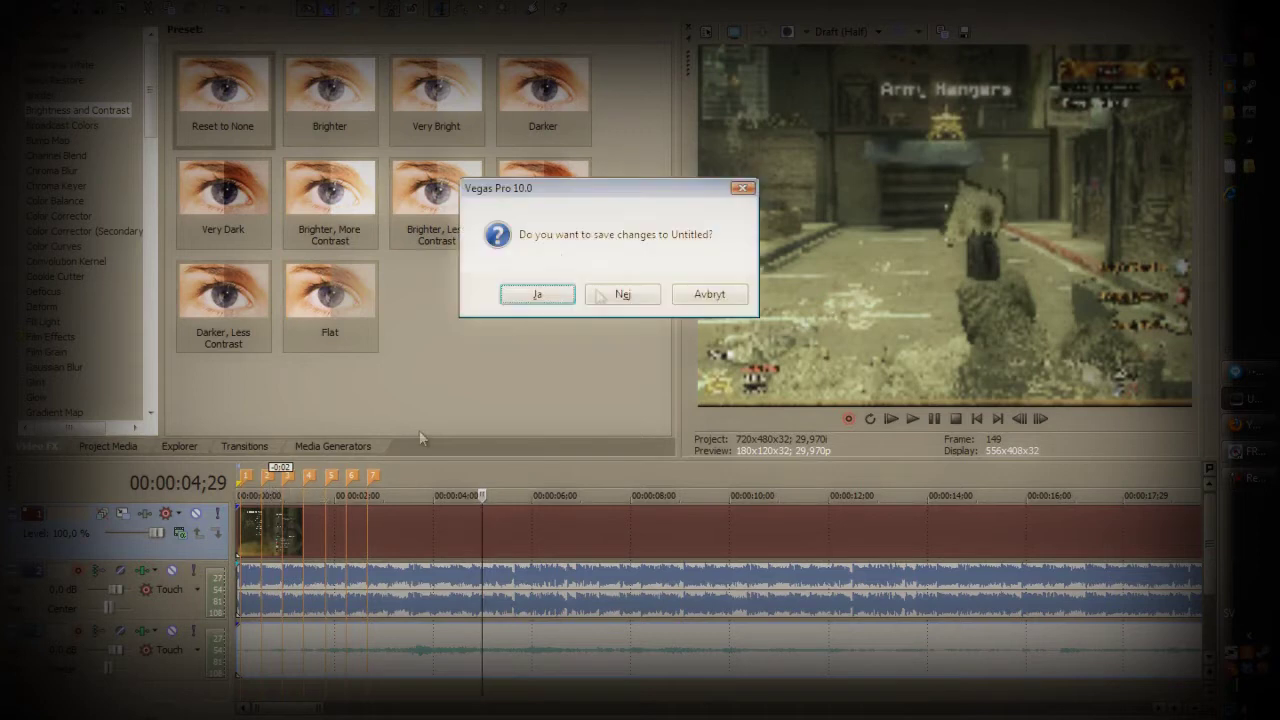
{"action": "left_click", "coordinate": [540, 297]}
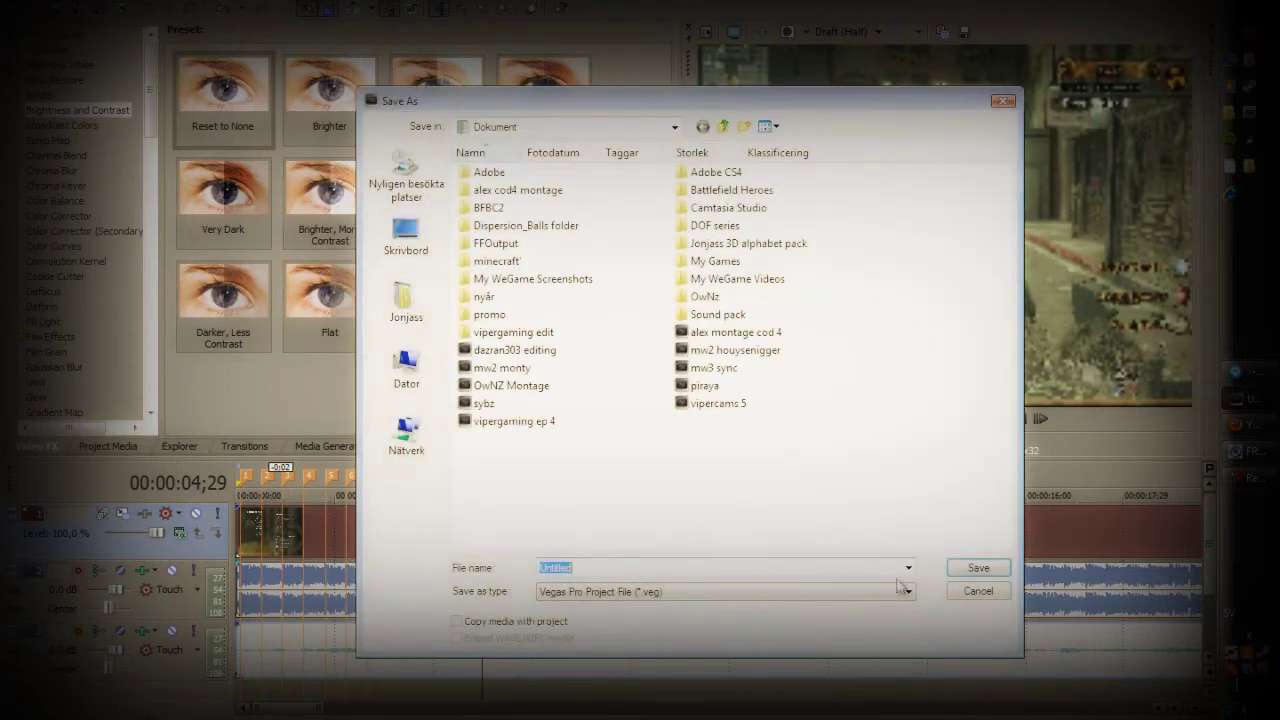
{"action": "left_click", "coordinate": [968, 593]}
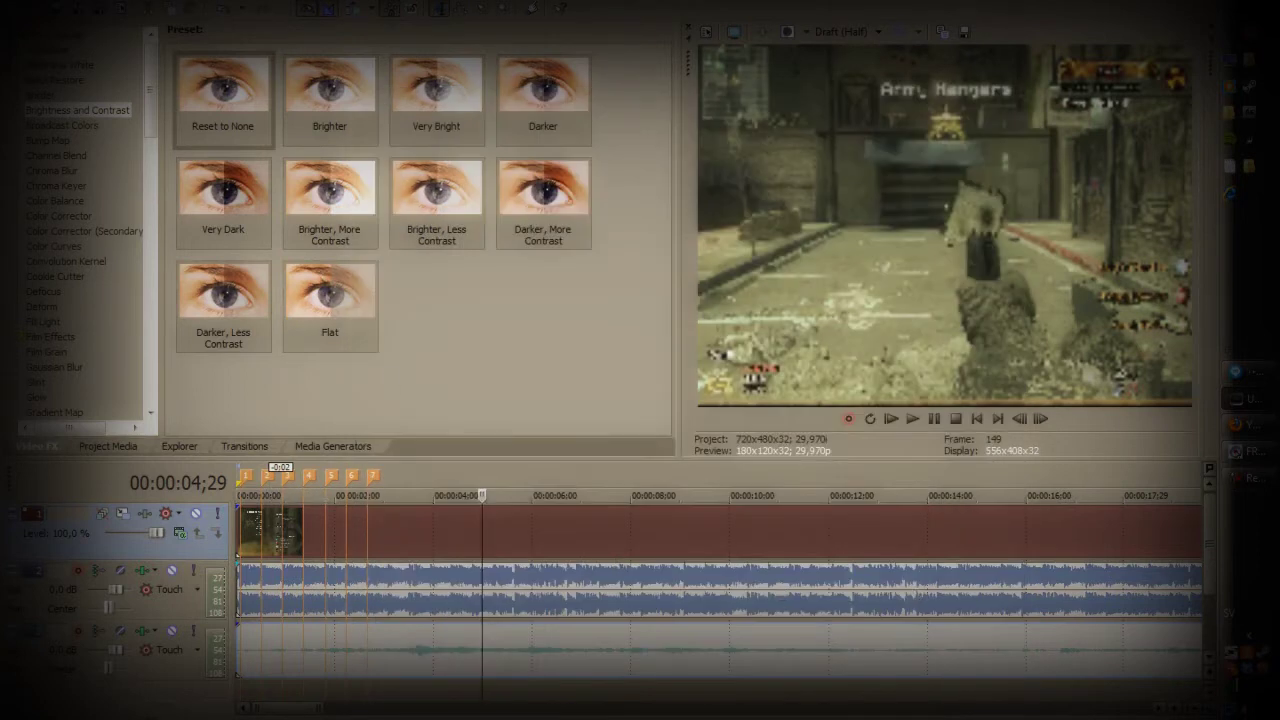
{"action": "key", "text": "ctrl+n"}
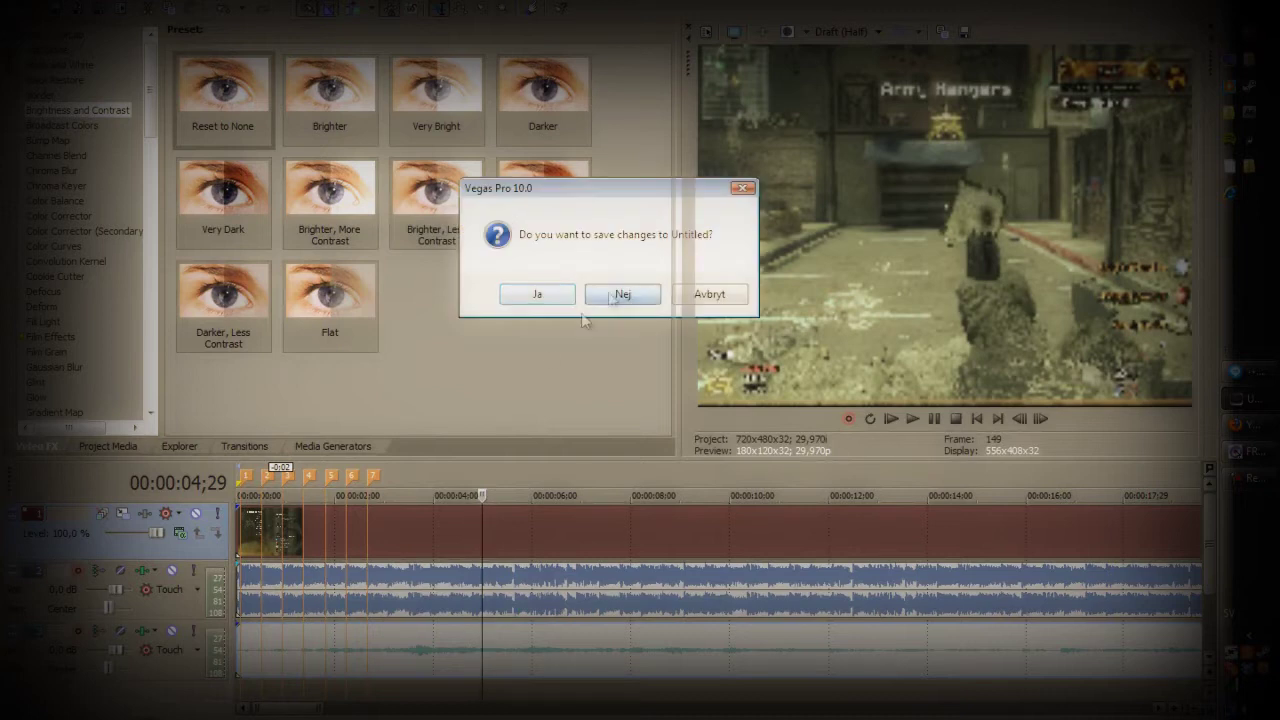
{"action": "left_click", "coordinate": [623, 291]}
Add the song 01-invaders-must-die from the music folder to the start of the timeline.
{"action": "left_click", "coordinate": [1249, 31]}
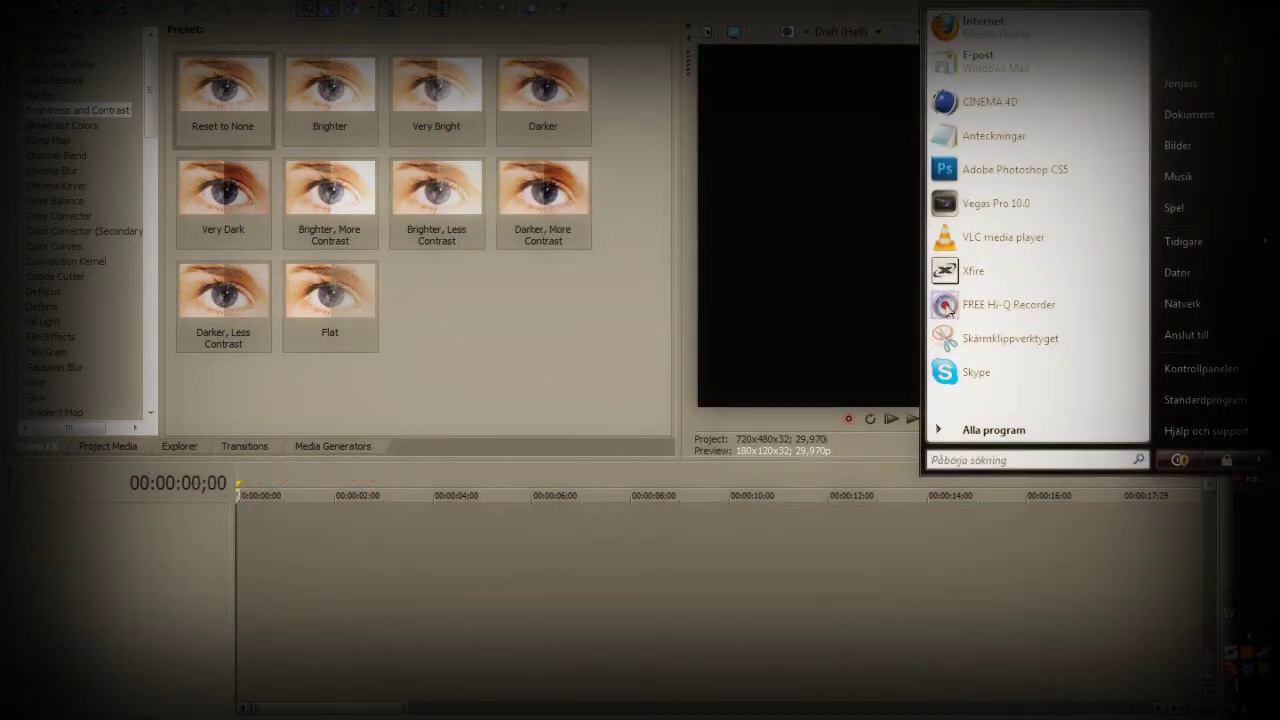
{"action": "left_click", "coordinate": [1178, 176]}
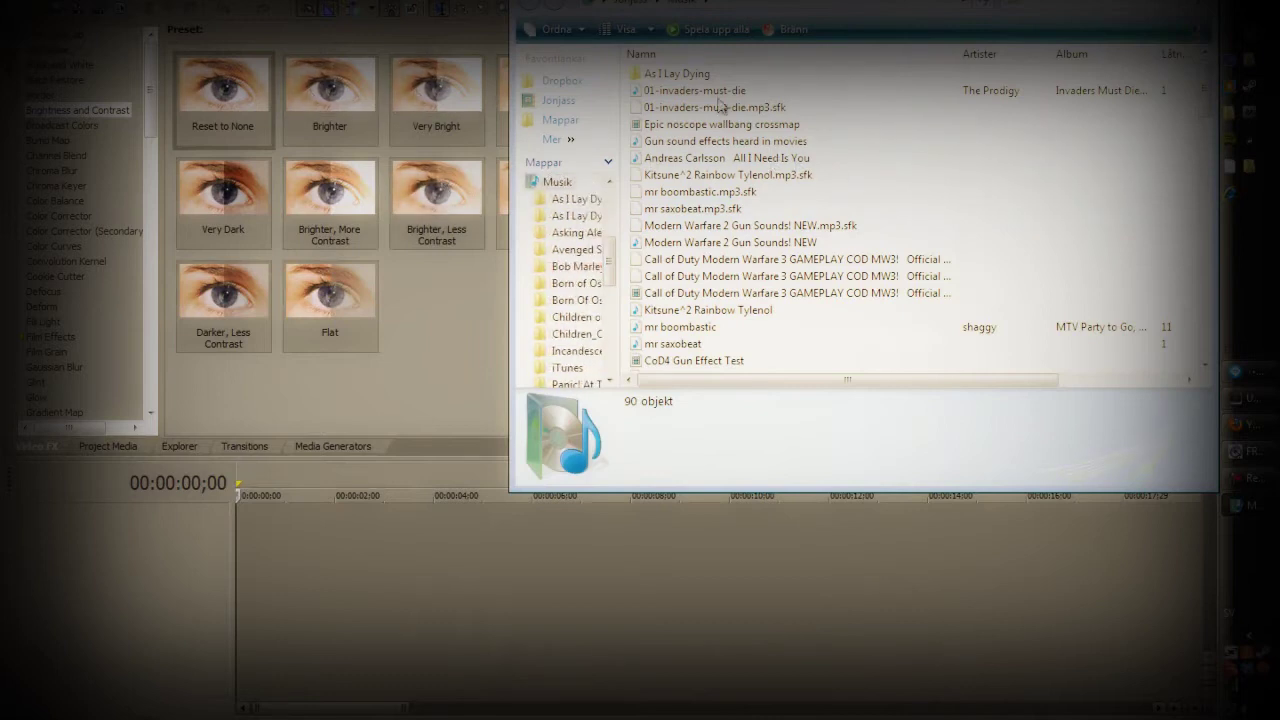
{"action": "left_click_drag", "start_coordinate": [720, 97], "coordinate": [245, 620]}
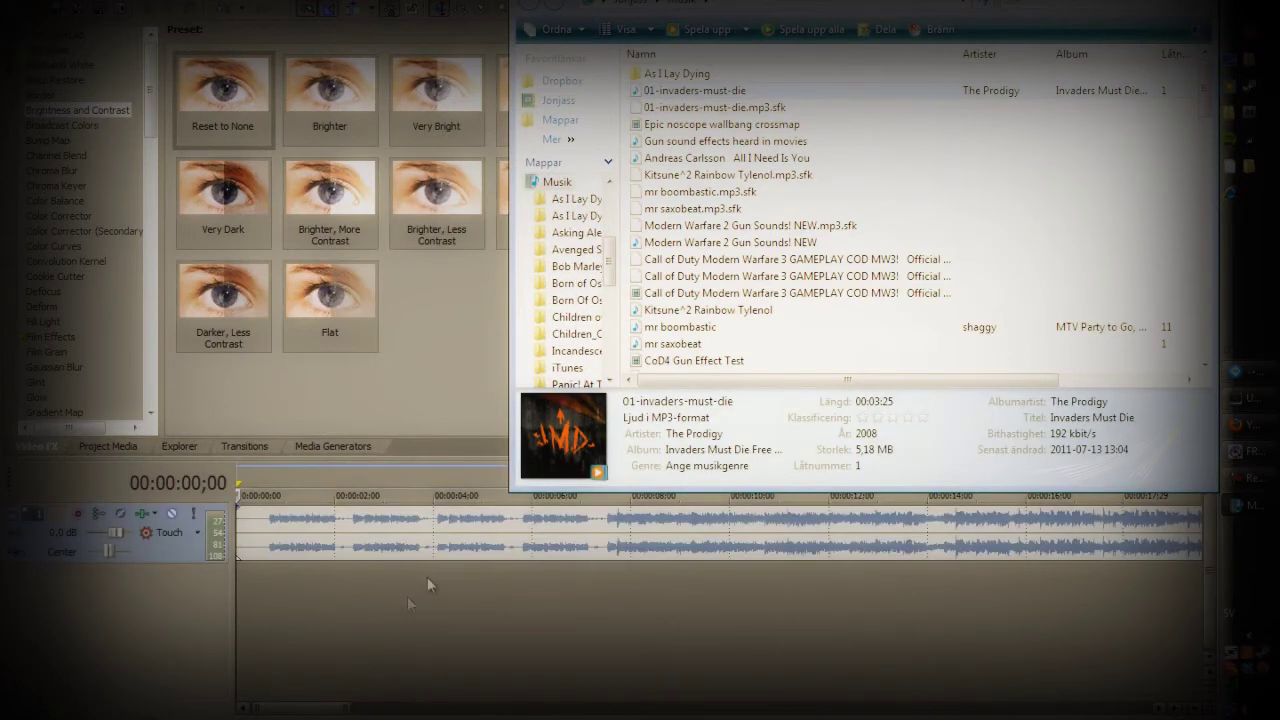
{"action": "left_click", "coordinate": [364, 590]}
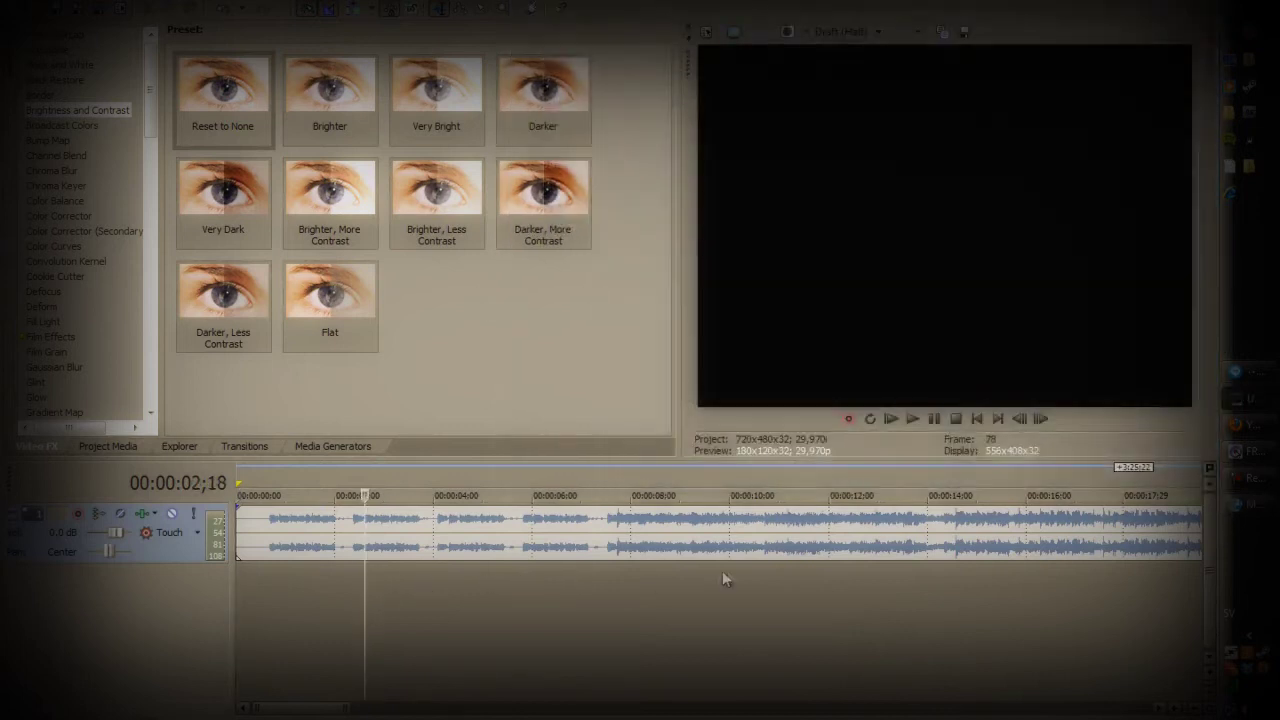
Split the song at 00:00:27;28, delete the part before the cut and move the remainder to the start of the timeline.
{"action": "left_click", "coordinate": [606, 577]}
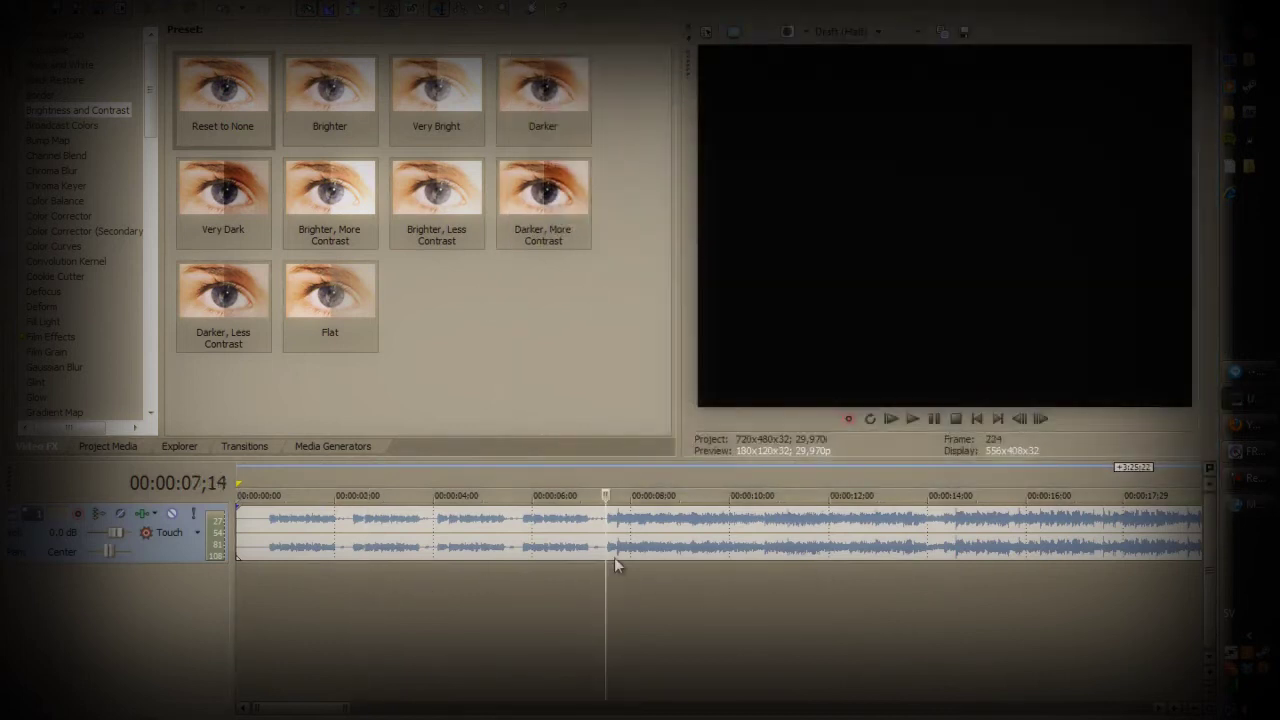
{"action": "key", "text": "Right"}
{"action": "scroll", "coordinate": [614, 557], "scroll_direction": "down", "scroll_amount": 5}
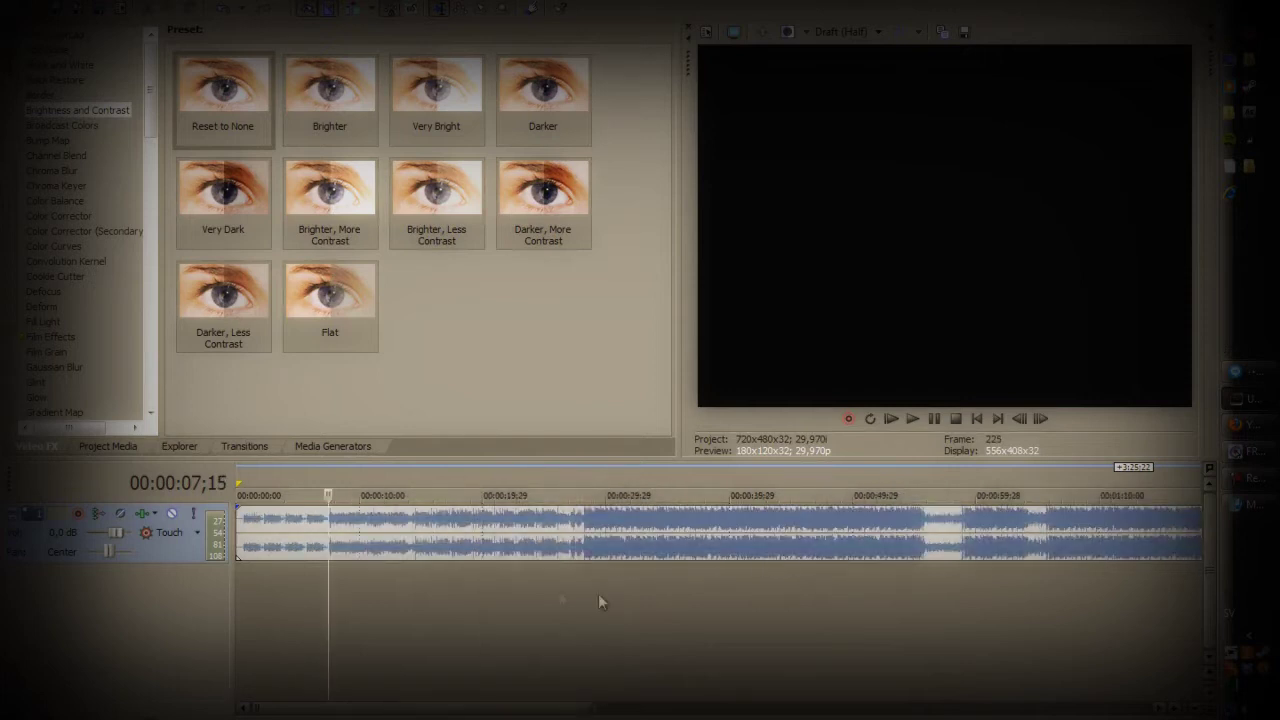
{"action": "left_click", "coordinate": [580, 572]}
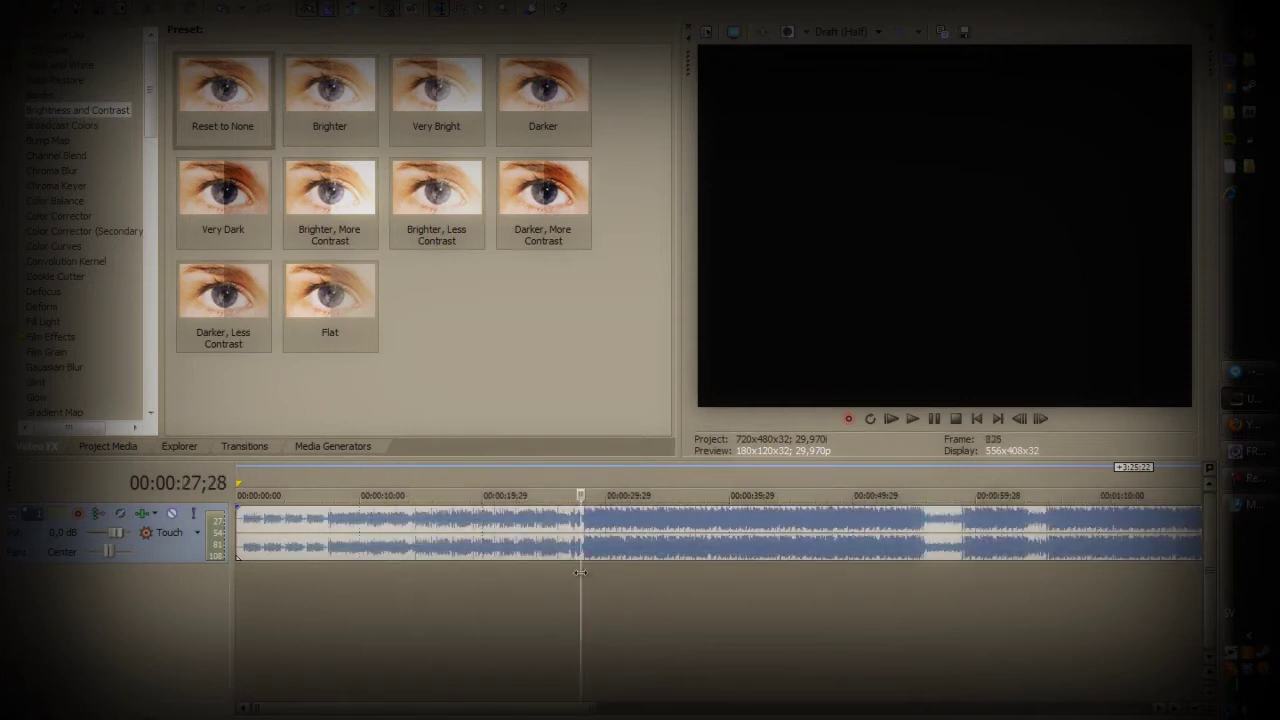
{"action": "key", "text": "s"}
{"action": "left_click", "coordinate": [499, 543]}
{"action": "key", "text": "Delete"}
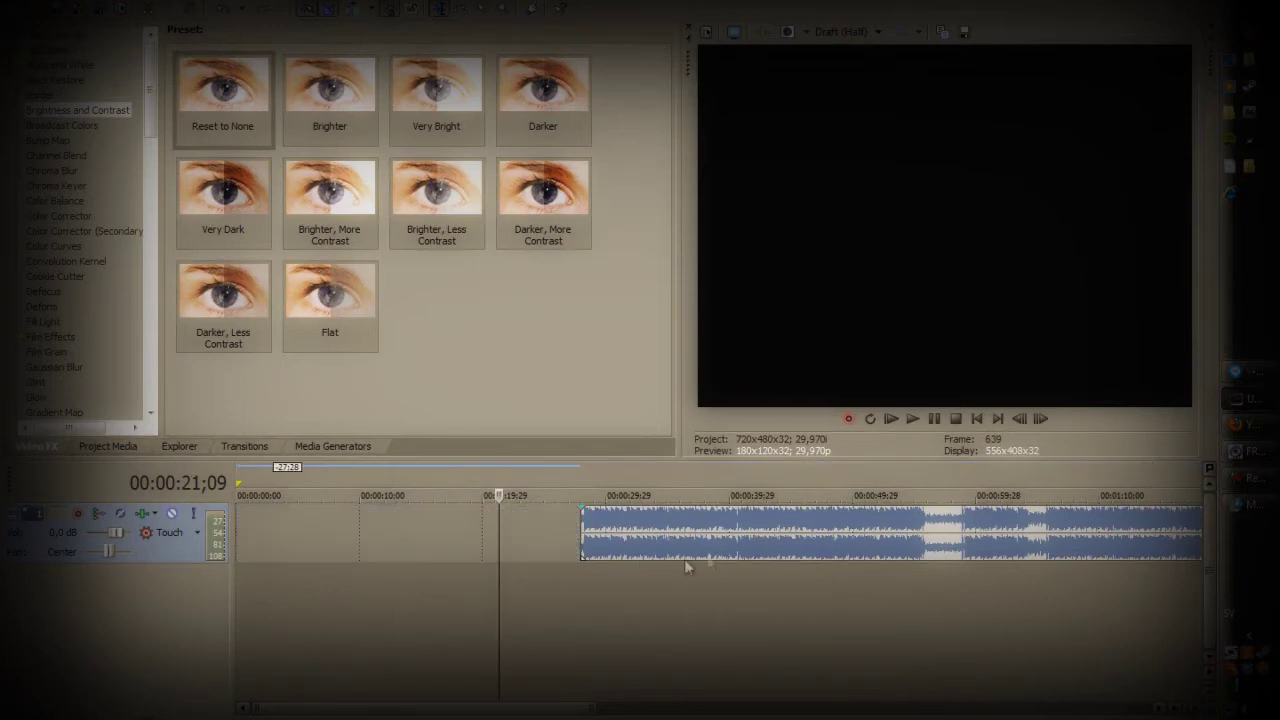
{"action": "left_click_drag", "start_coordinate": [686, 550], "coordinate": [371, 534]}
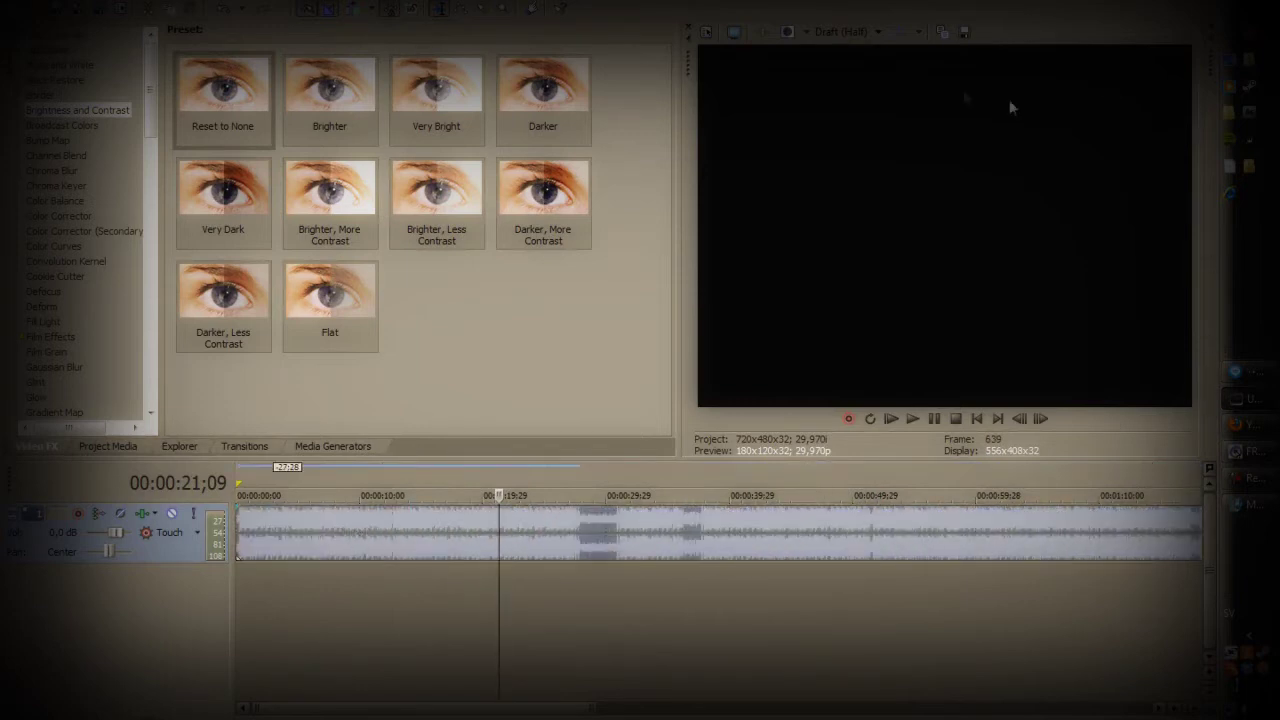
Add the gameplay clip 3qs from its desktop folder to the start of the timeline, above the music track.
{"action": "left_click", "coordinate": [1243, 20]}
{"action": "left_click", "coordinate": [1180, 83]}
{"action": "double_click", "coordinate": [363, 222]}
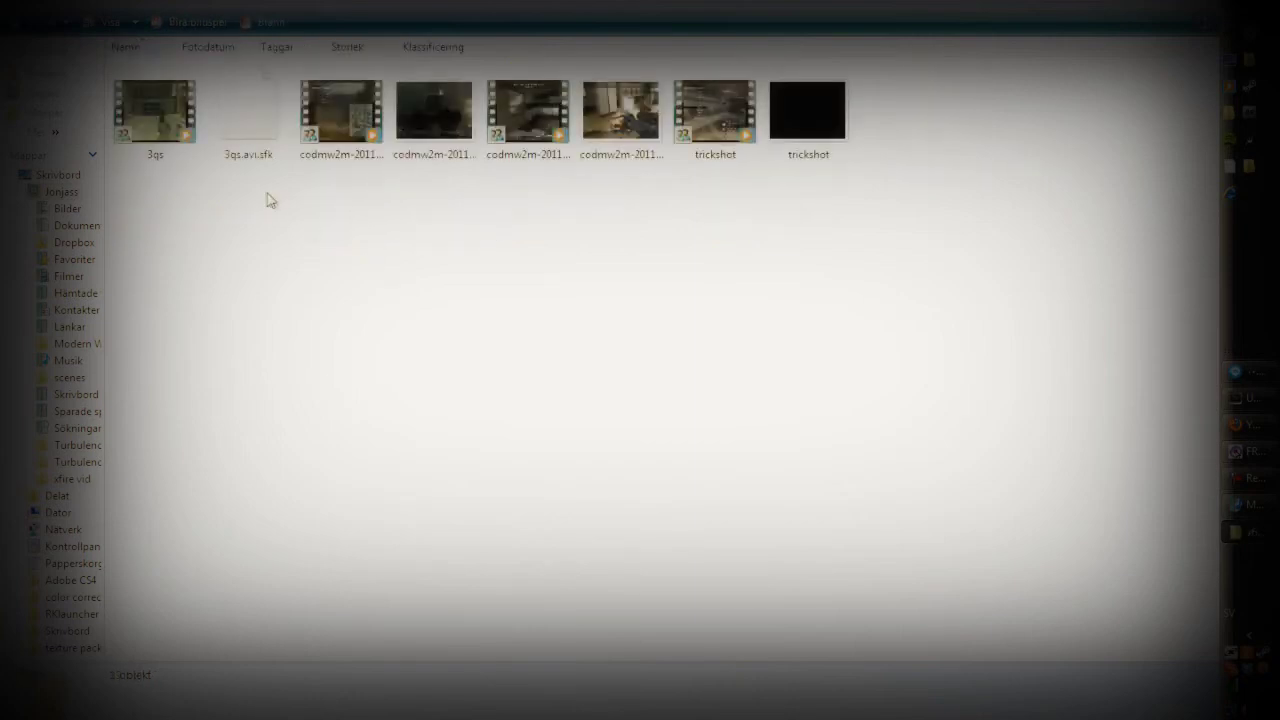
{"action": "left_click_drag", "start_coordinate": [150, 115], "coordinate": [1078, 540]}
{"action": "left_click_drag", "start_coordinate": [1125, 458], "coordinate": [240, 530]}
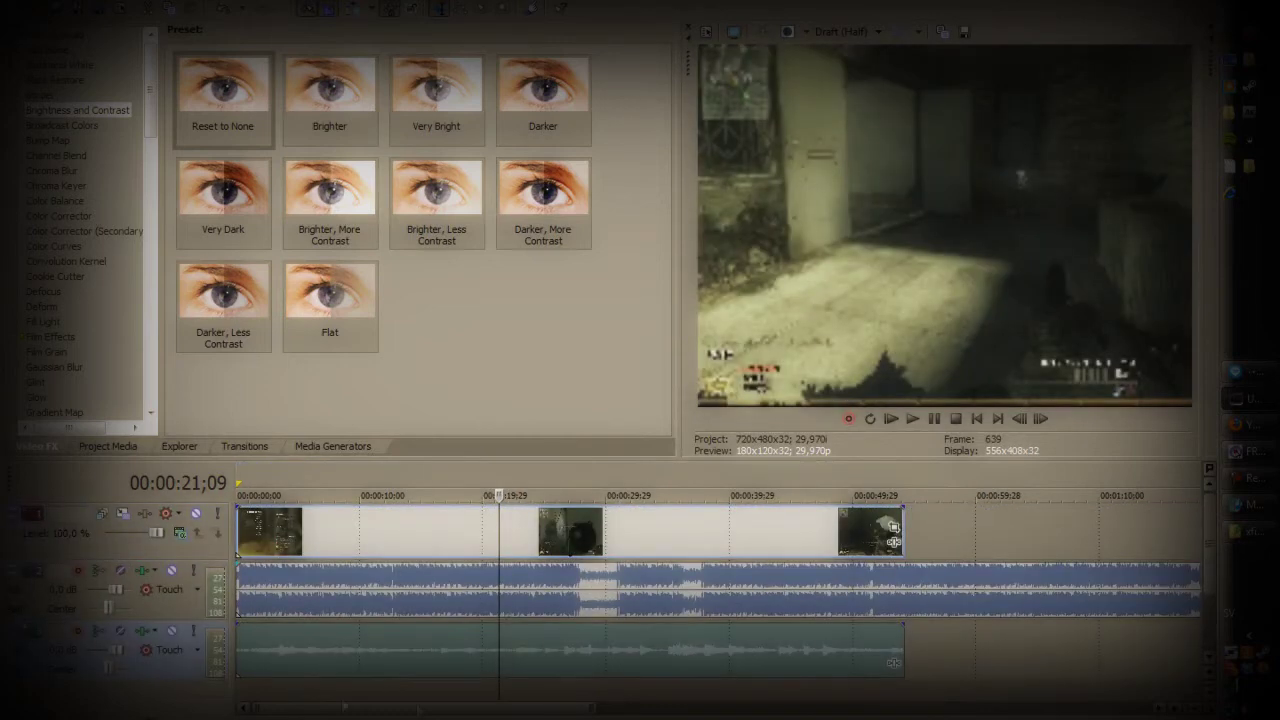
Place a marker on the first beat of the music at 00:00:00;10.
{"action": "left_click", "coordinate": [239, 591]}
{"action": "scroll", "coordinate": [429, 583], "scroll_direction": "up", "scroll_amount": 1}
{"action": "scroll", "coordinate": [429, 582], "scroll_direction": "up", "scroll_amount": 5}
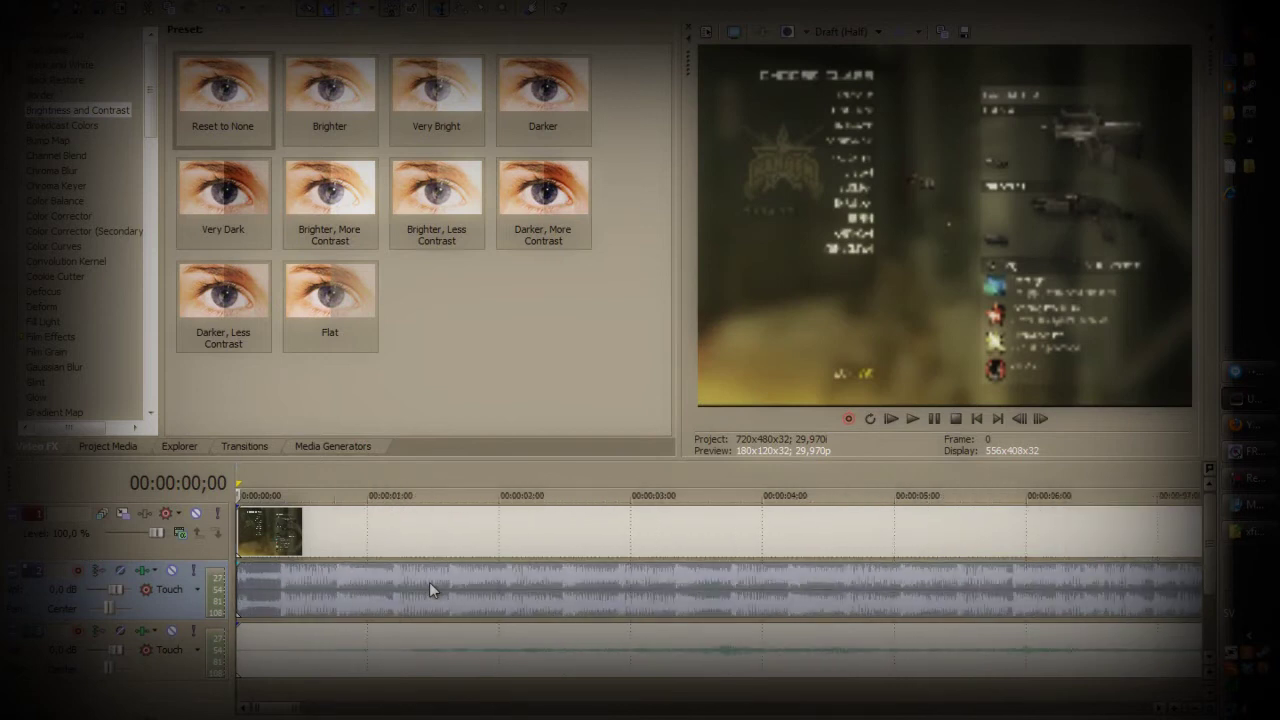
{"action": "left_click", "coordinate": [282, 606]}
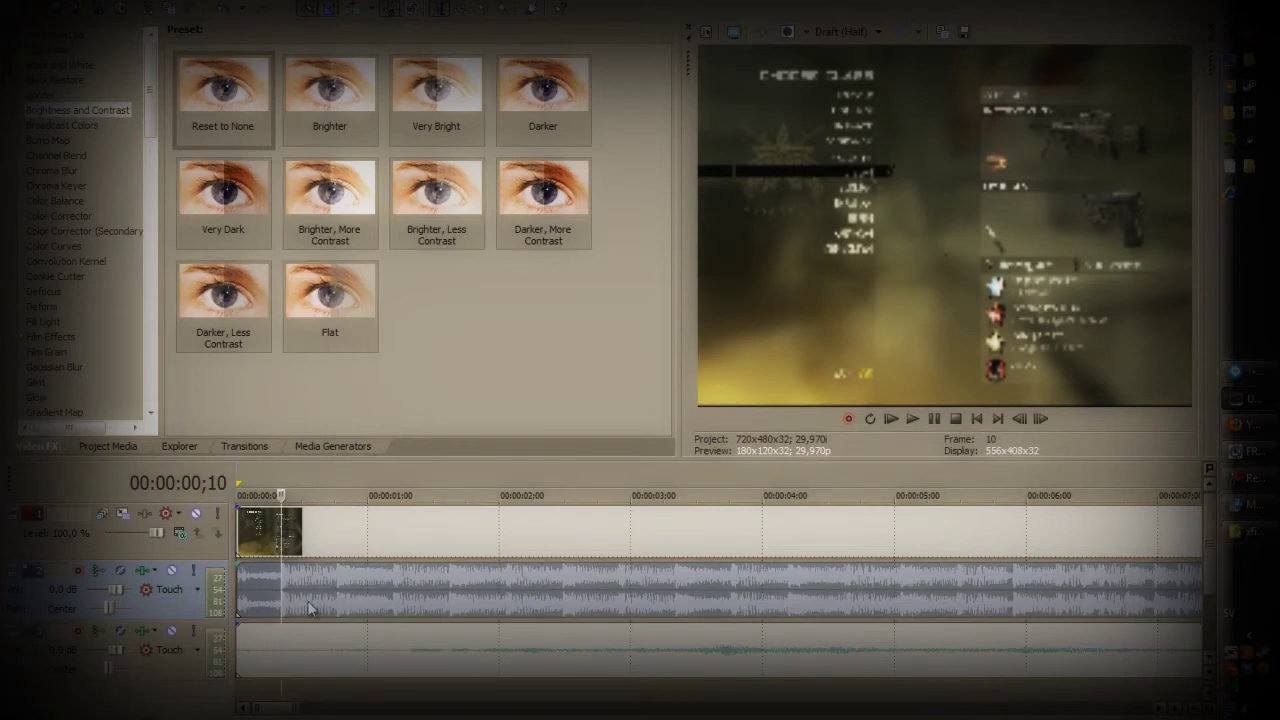
{"action": "key", "text": "m"}
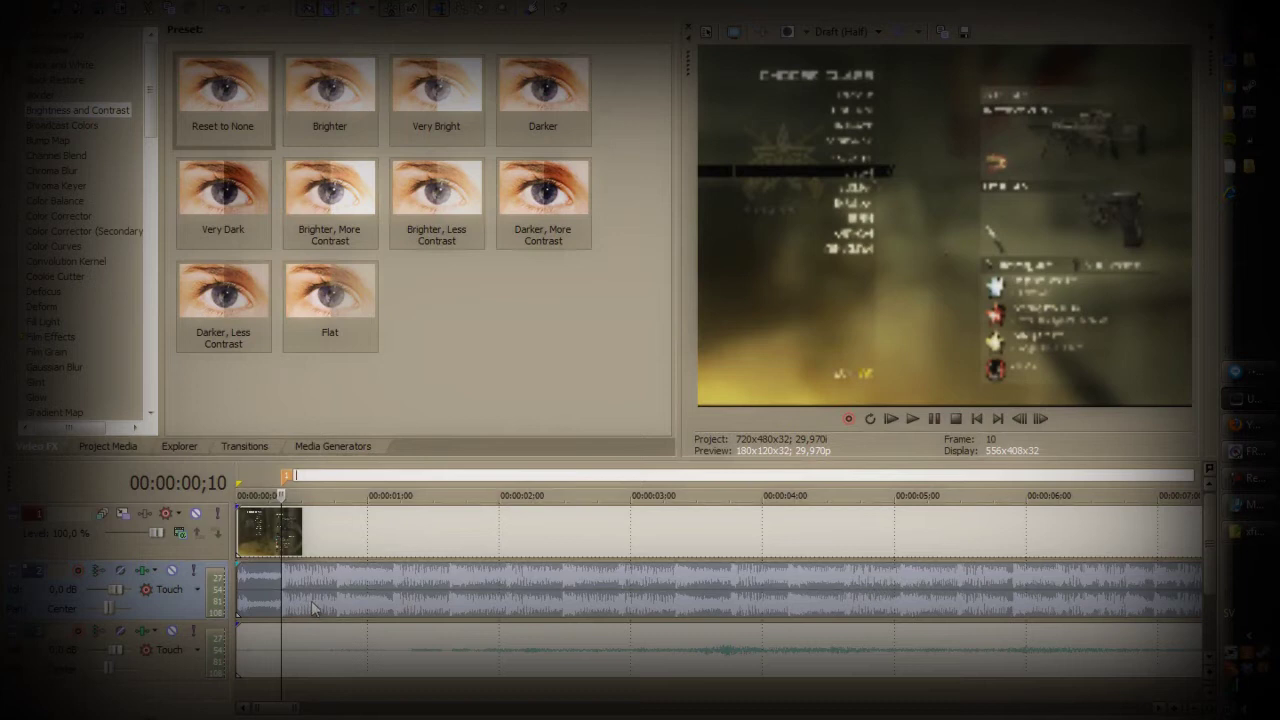
Place markers on the next two beats of the music at 00:00:00;23 and 00:00:01;06.
{"action": "key", "text": "space"}
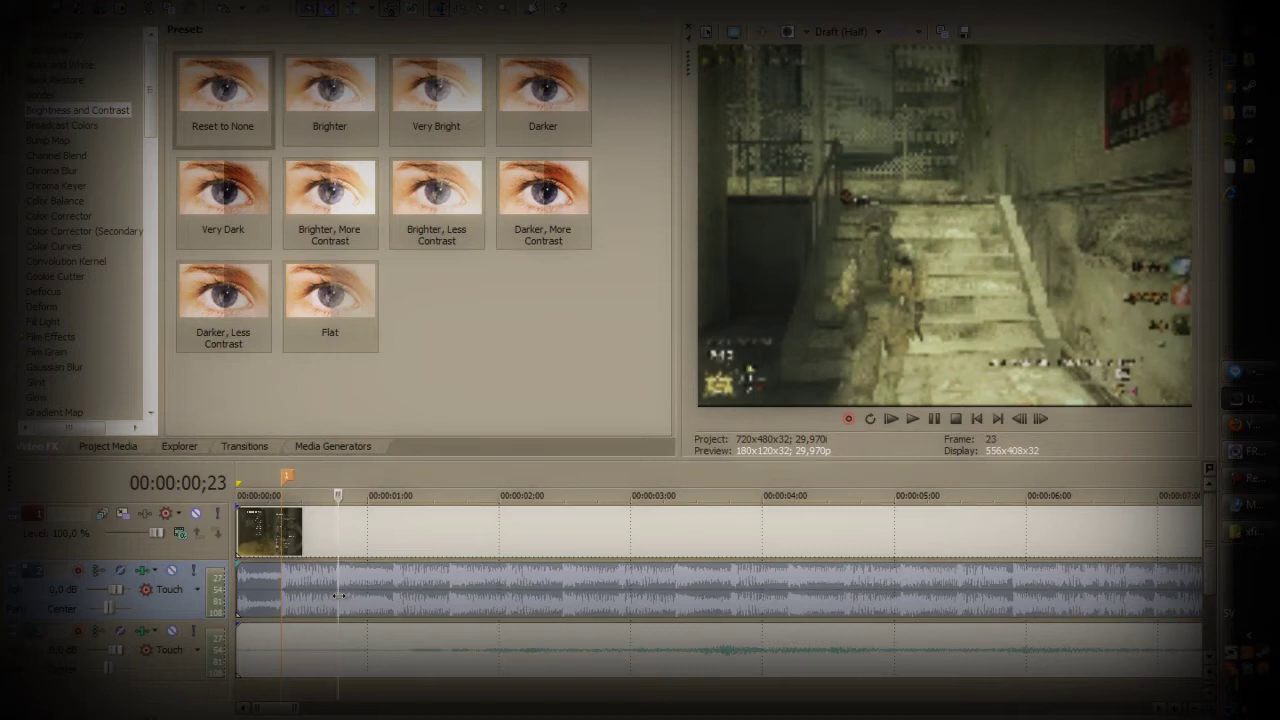
{"action": "scroll", "coordinate": [413, 593], "scroll_direction": "up", "scroll_amount": 3}
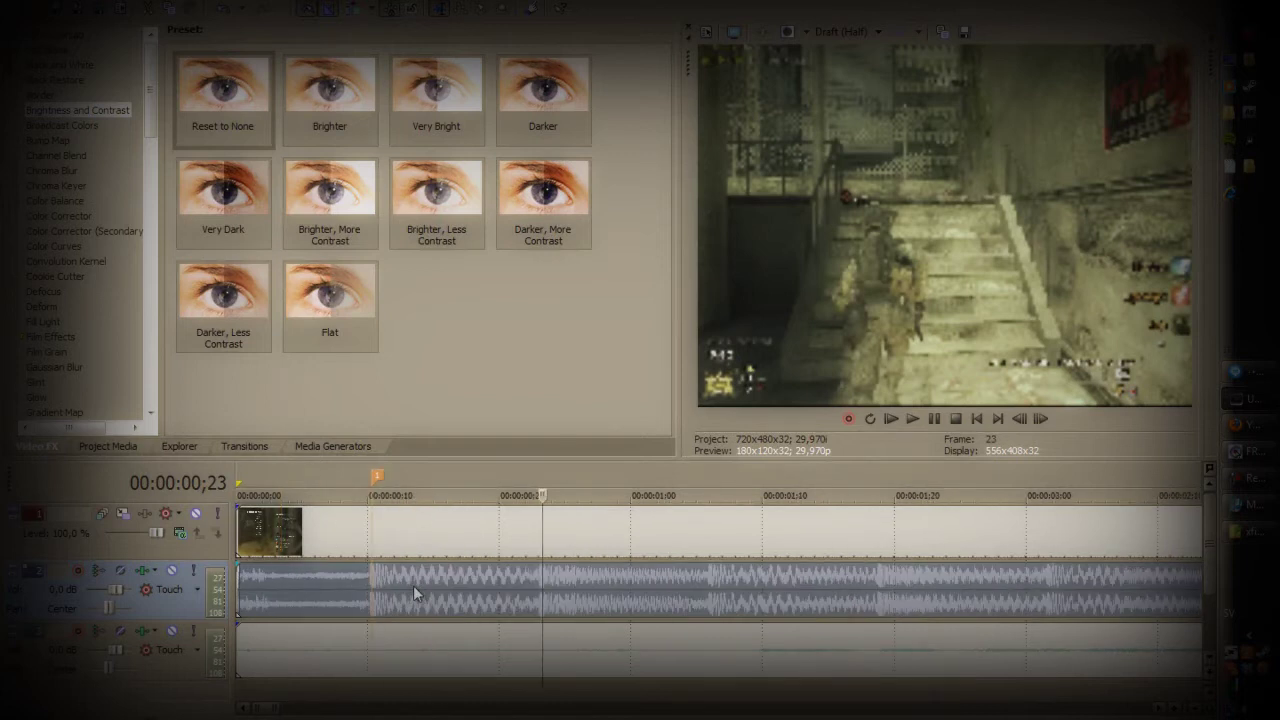
{"action": "scroll", "coordinate": [413, 585], "scroll_direction": "up", "scroll_amount": 2}
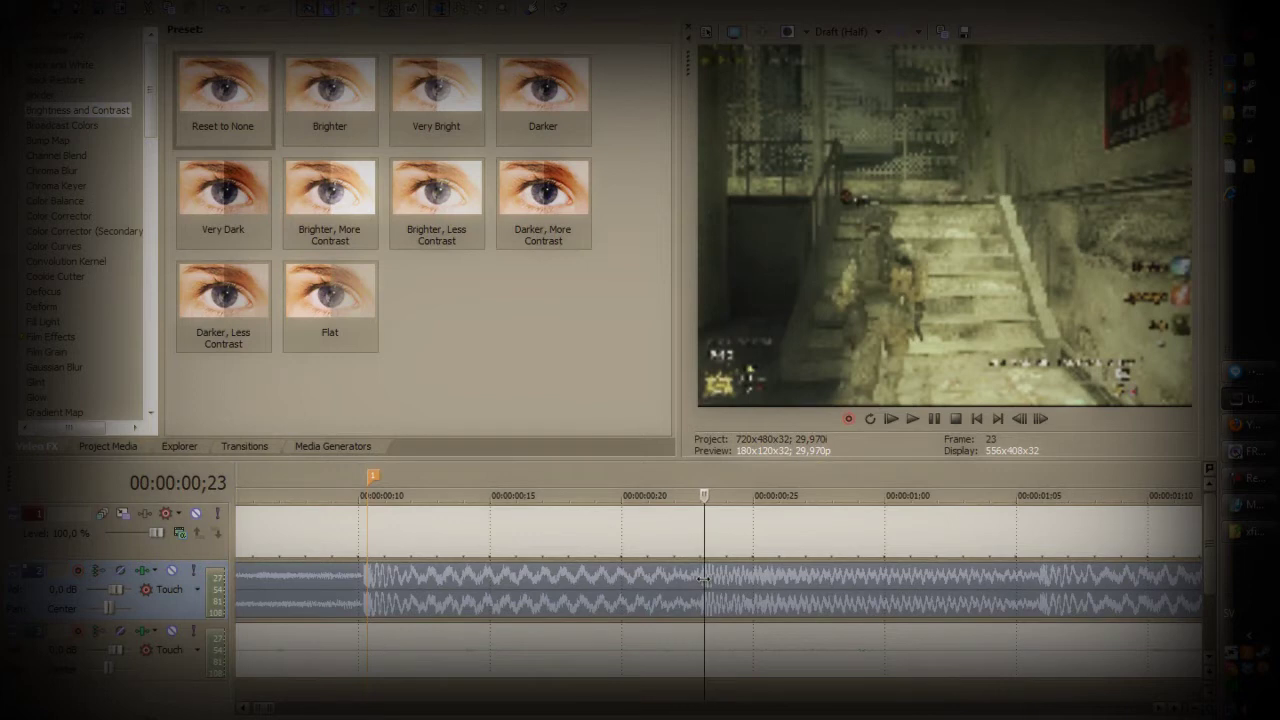
{"action": "key", "text": "m"}
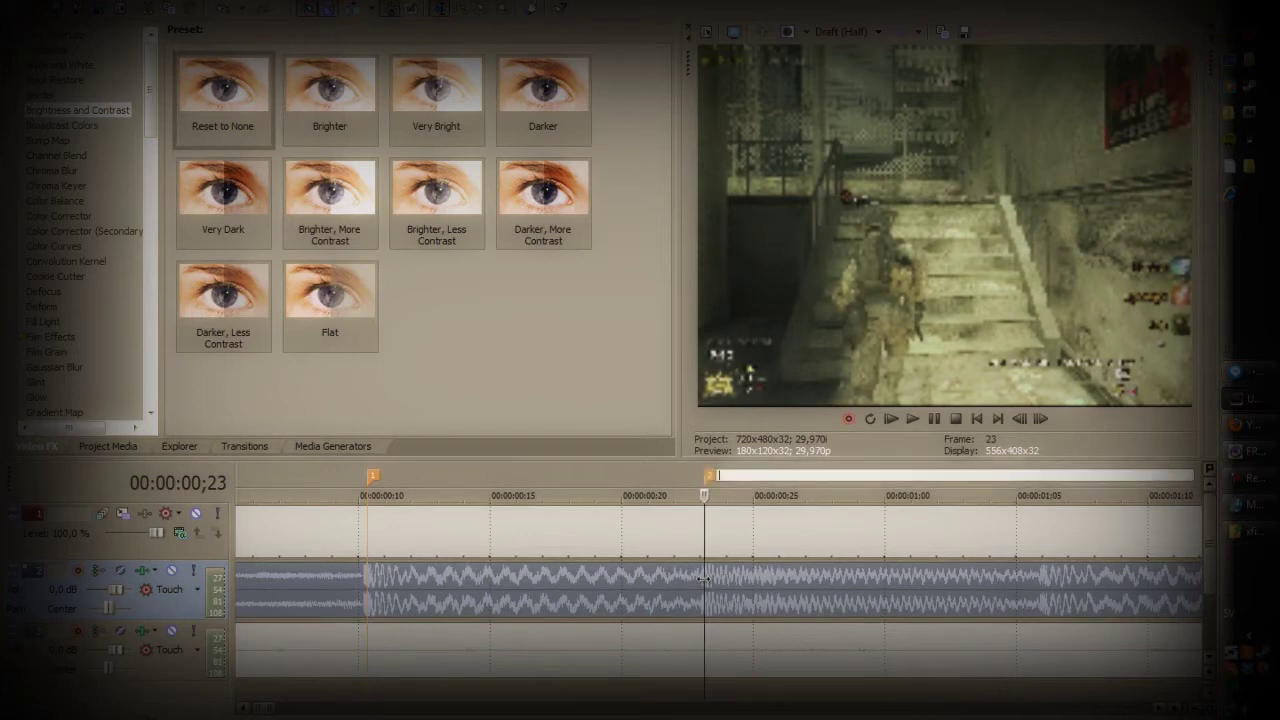
{"action": "left_click", "coordinate": [1044, 578]}
{"action": "key", "text": "m"}
Place a marker on the fourth beat of the music at 00:00:01;18.
{"action": "scroll", "coordinate": [1037, 583], "scroll_direction": "down", "scroll_amount": 2}
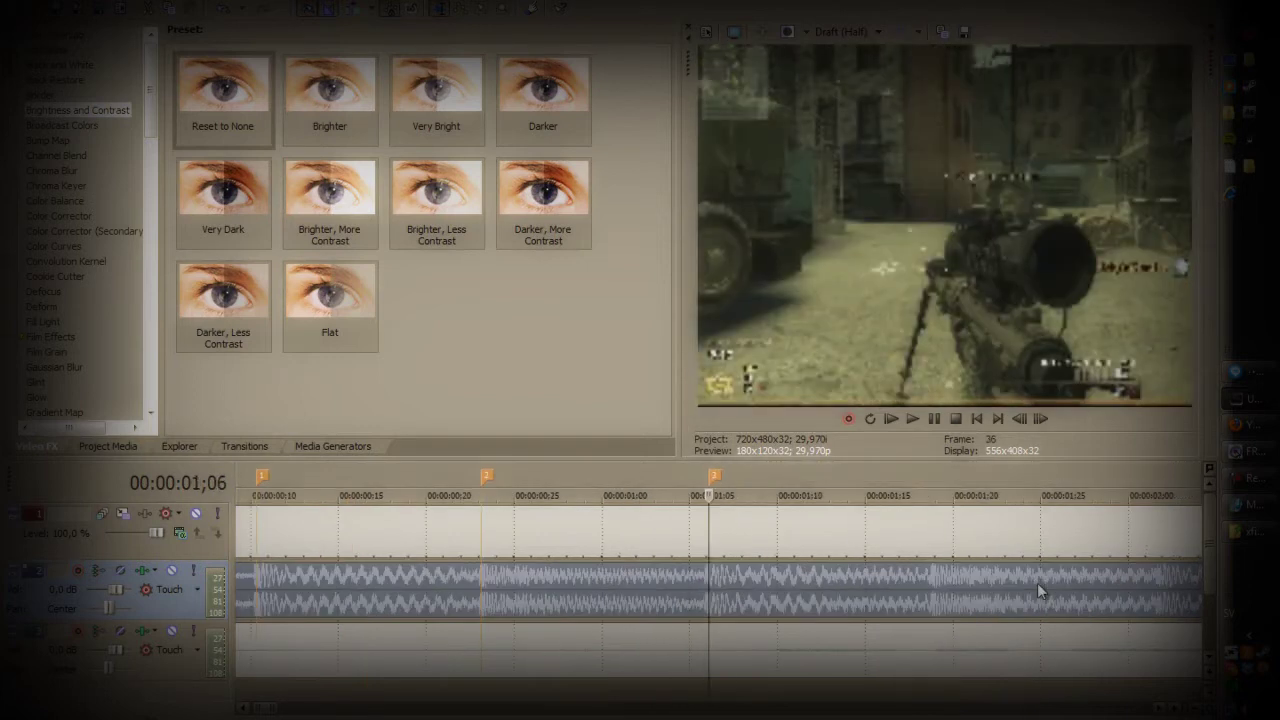
{"action": "left_click", "coordinate": [936, 580]}
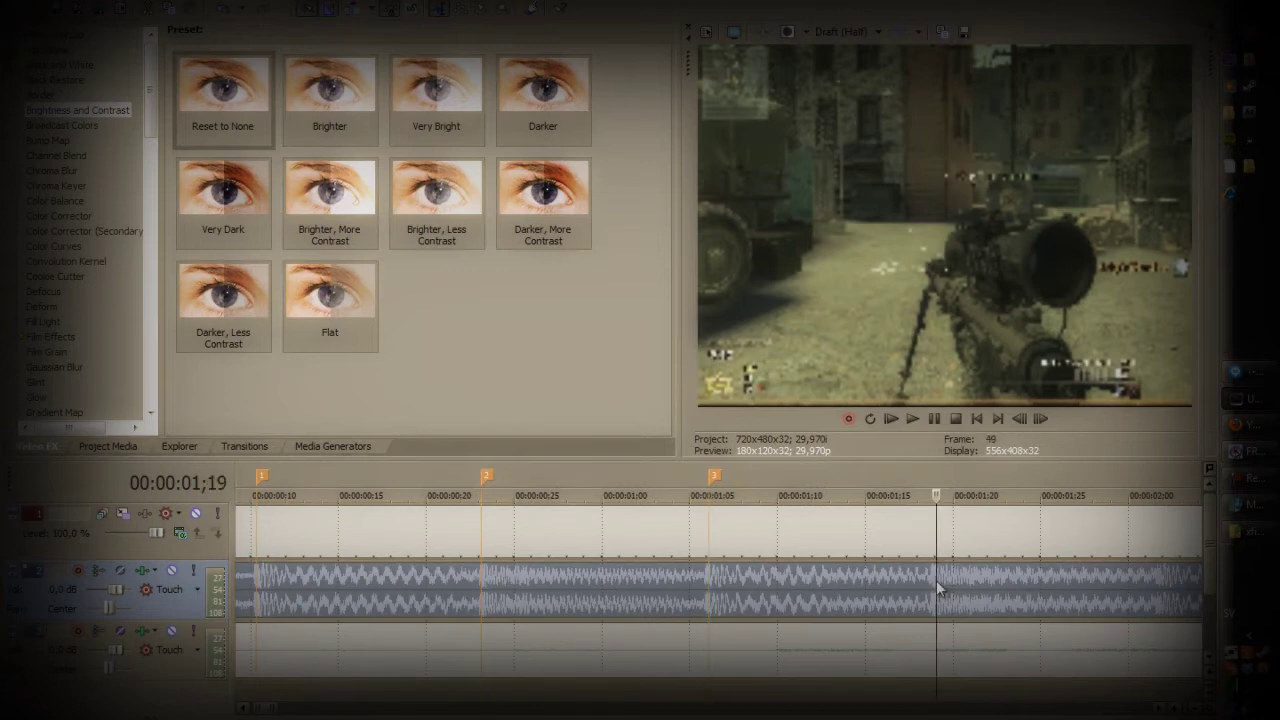
{"action": "key", "text": "Left"}
{"action": "key", "text": "Left"}
{"action": "key", "text": "Left"}
{"action": "key", "text": "m"}
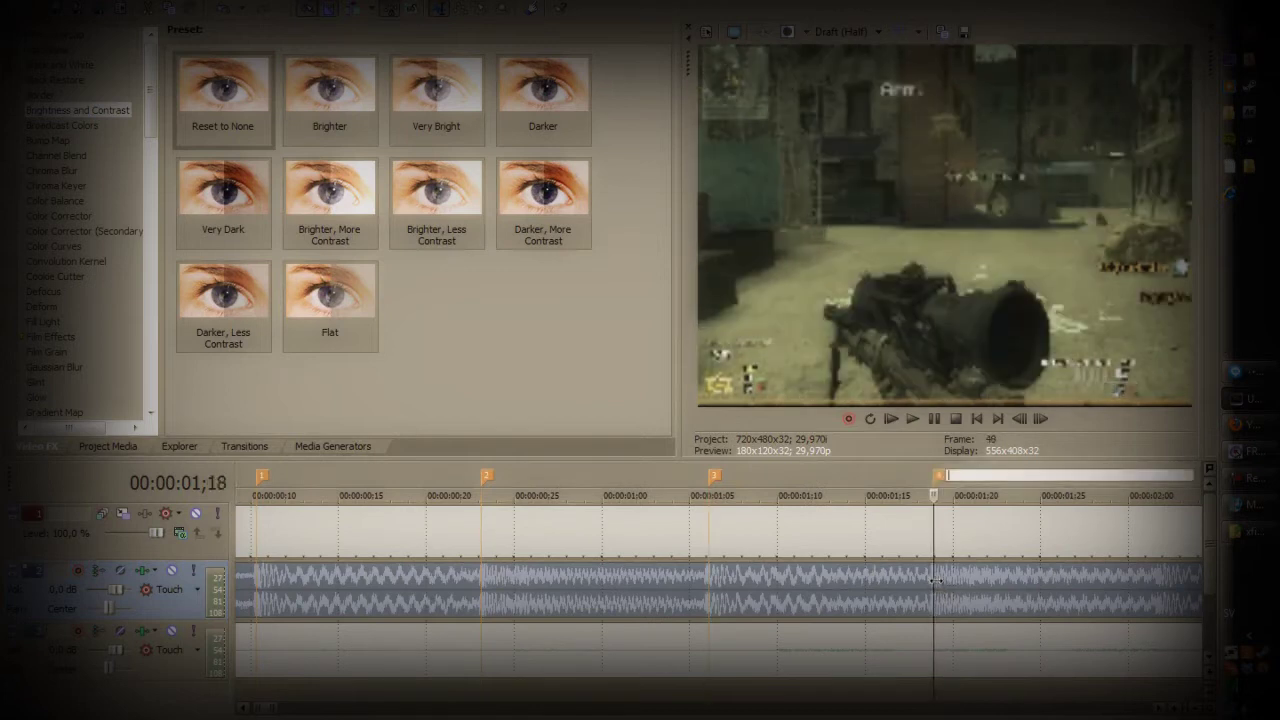
Place a marker on the fifth beat of the music at 00:00:02;01.
{"action": "scroll", "coordinate": [846, 531], "scroll_direction": "down", "scroll_amount": 4}
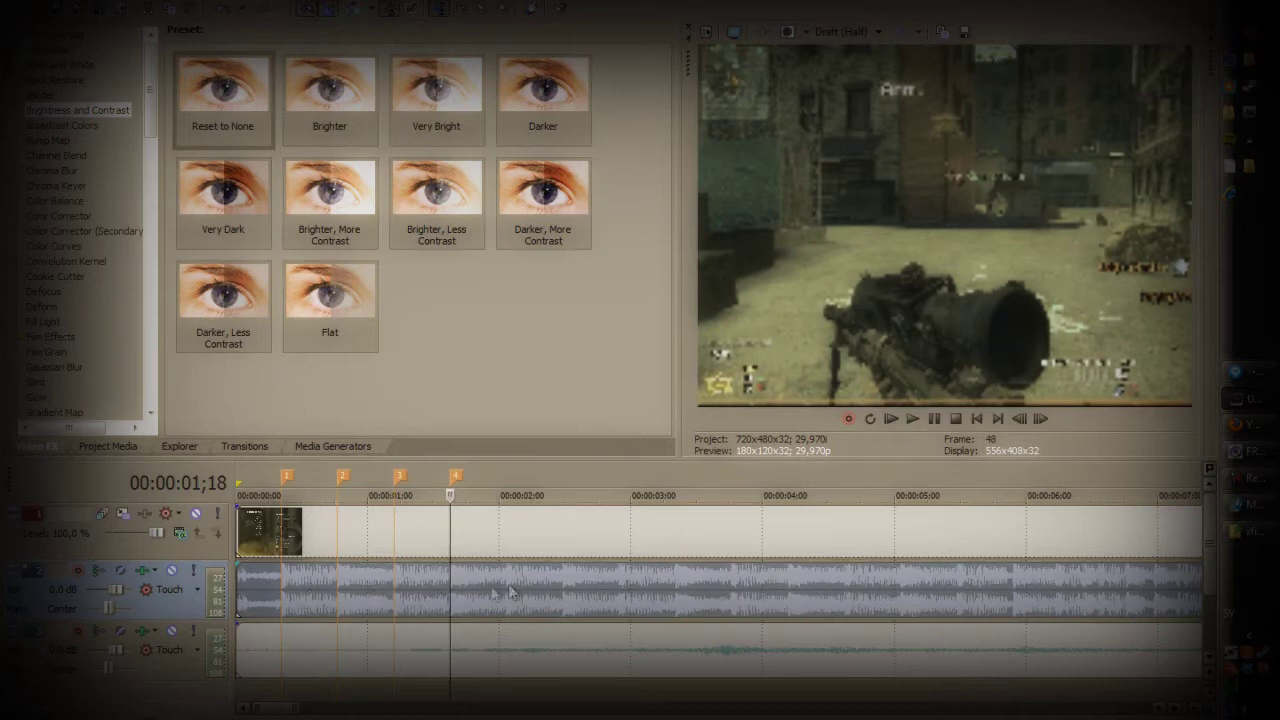
{"action": "scroll", "coordinate": [716, 632], "scroll_direction": "down", "scroll_amount": 5}
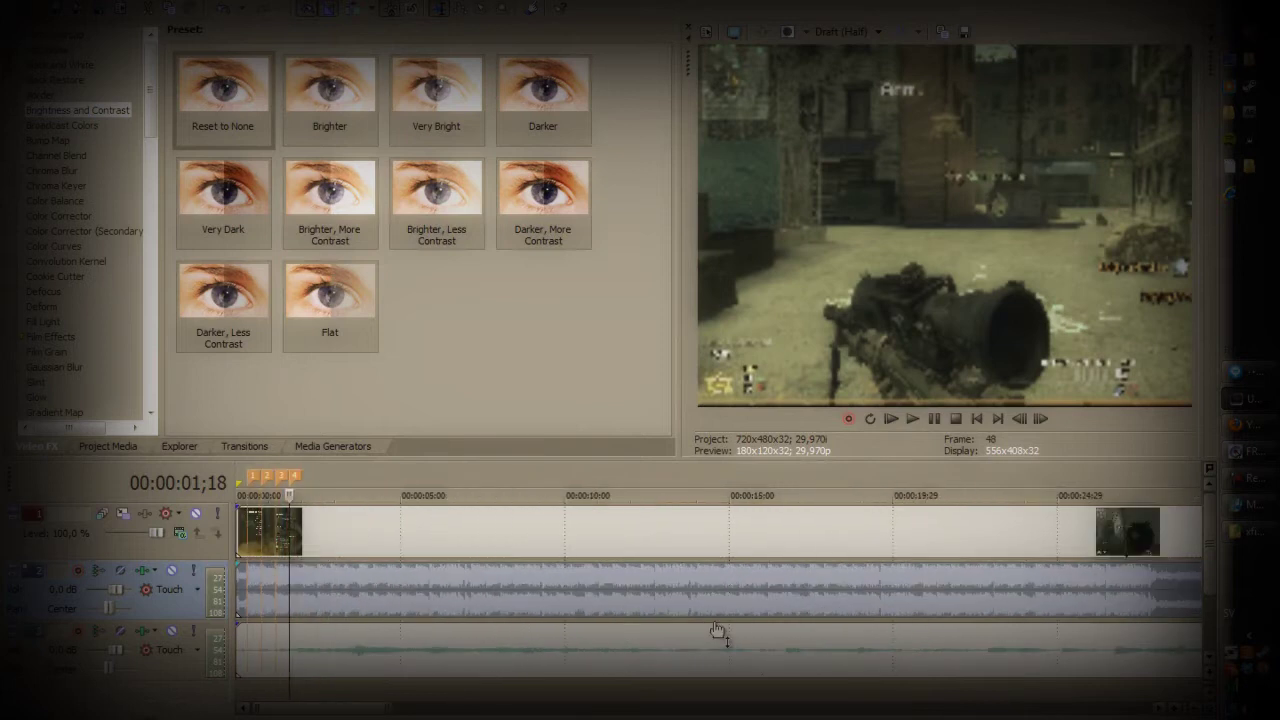
{"action": "scroll", "coordinate": [716, 632], "scroll_direction": "up", "scroll_amount": 2}
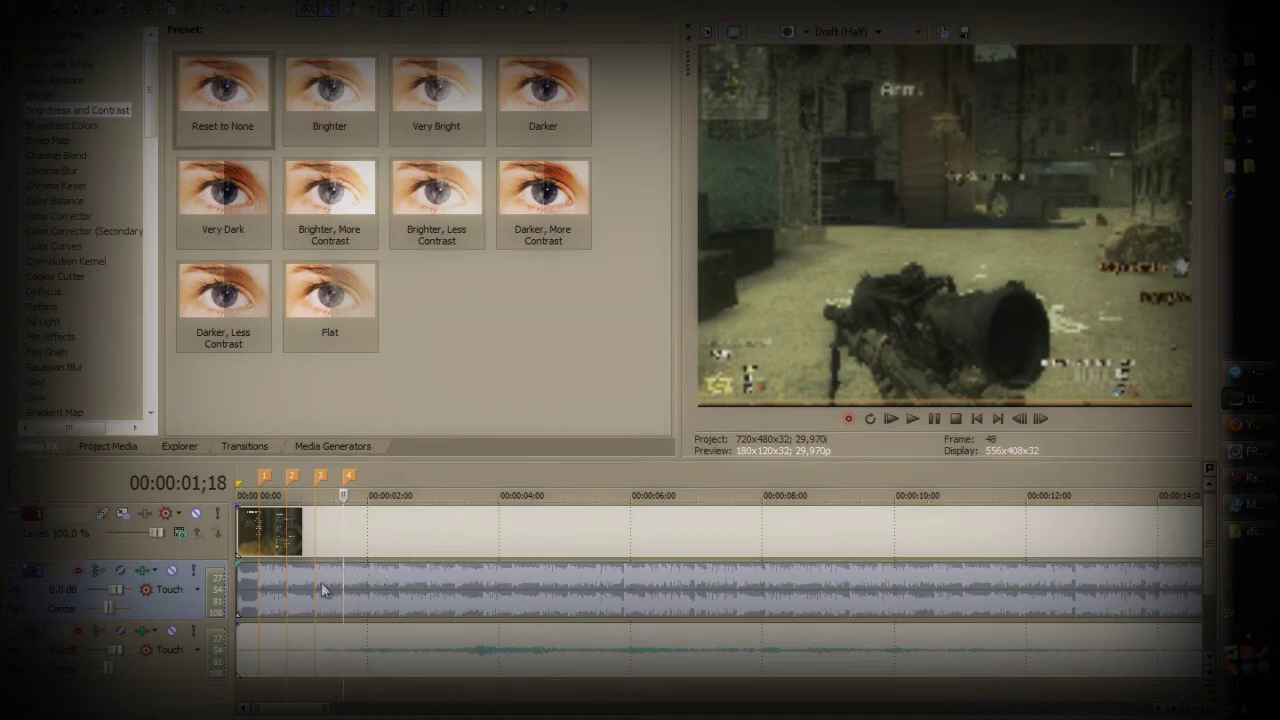
{"action": "scroll", "coordinate": [322, 590], "scroll_direction": "up", "scroll_amount": 5}
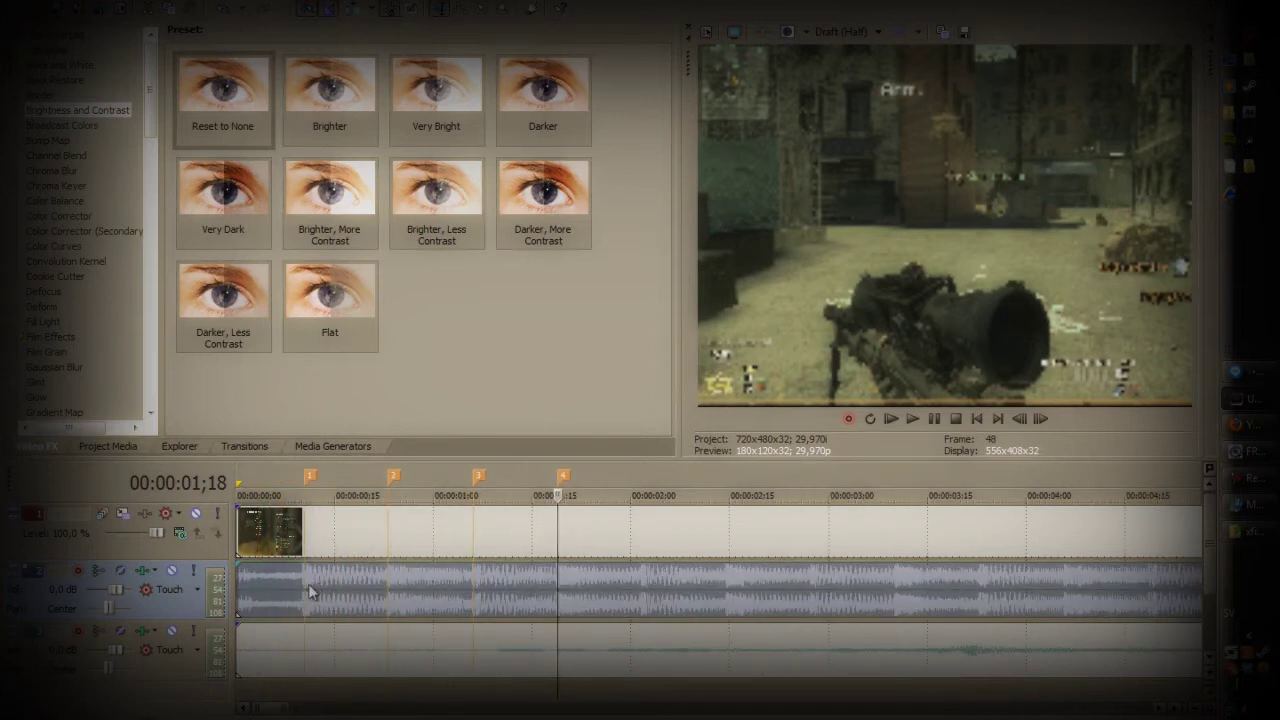
{"action": "left_click", "coordinate": [645, 578]}
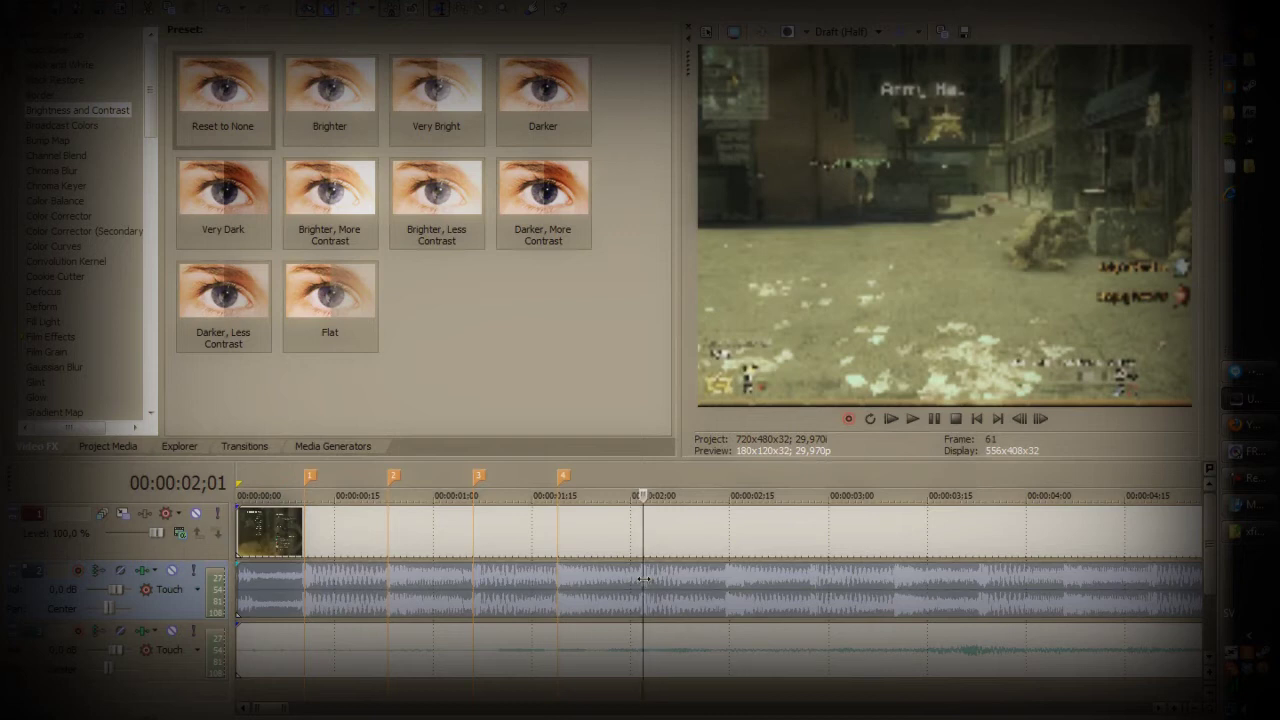
{"action": "key", "text": "m"}
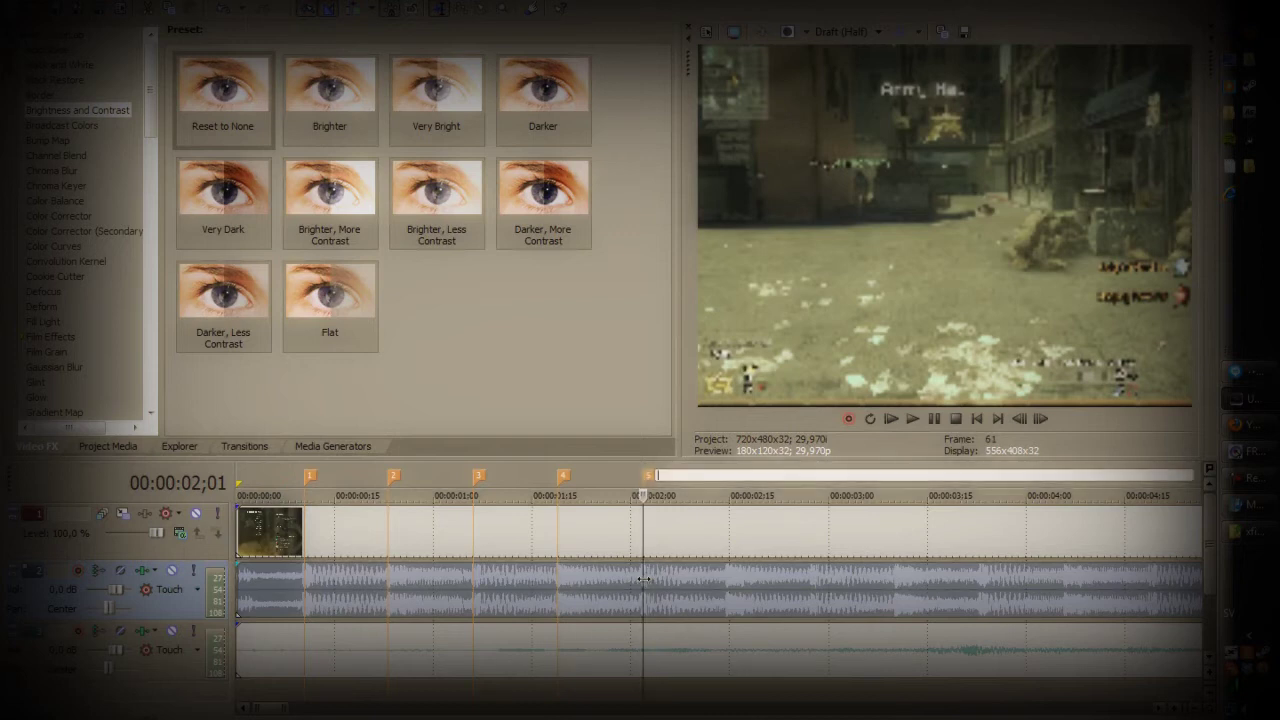
Place a marker on the sixth beat of the music at 00:00:02;14.
{"action": "left_click", "coordinate": [731, 578]}
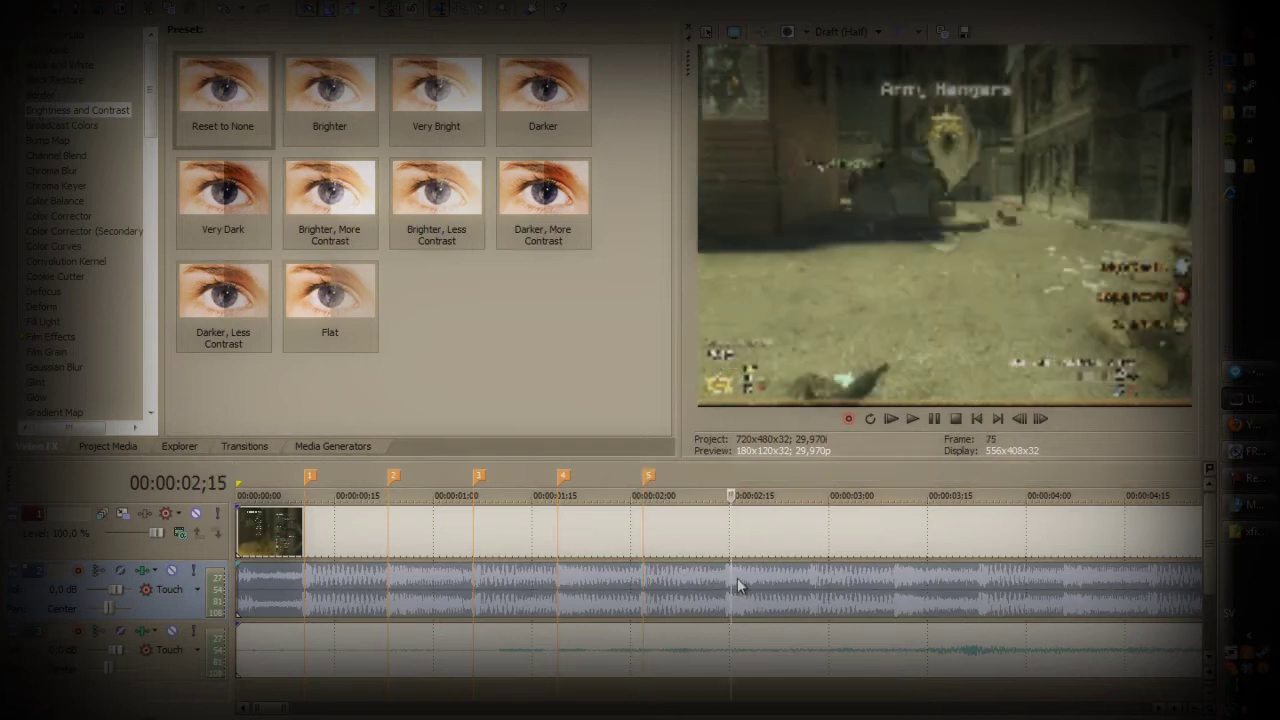
{"action": "key", "text": "Left"}
{"action": "key", "text": "m"}
Place a marker on the seventh beat of the music at 00:00:02;27.
{"action": "scroll", "coordinate": [686, 531], "scroll_direction": "down", "scroll_amount": 2}
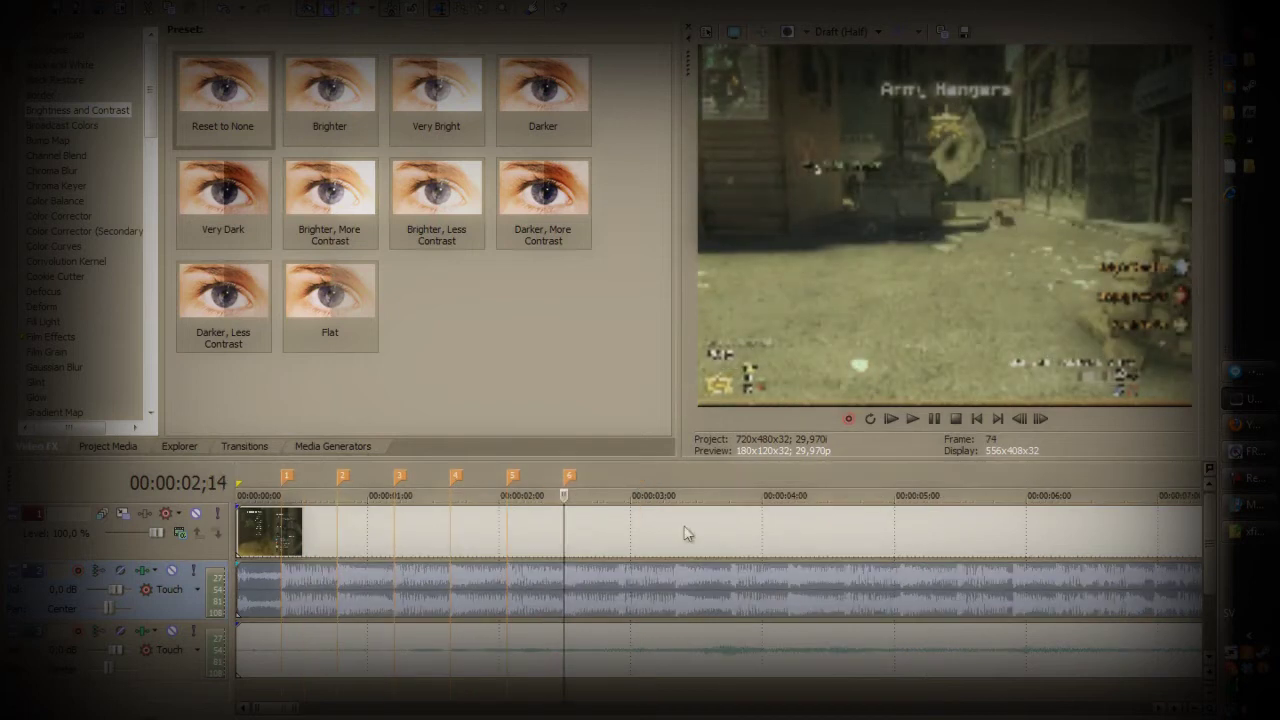
{"action": "left_click", "coordinate": [620, 585]}
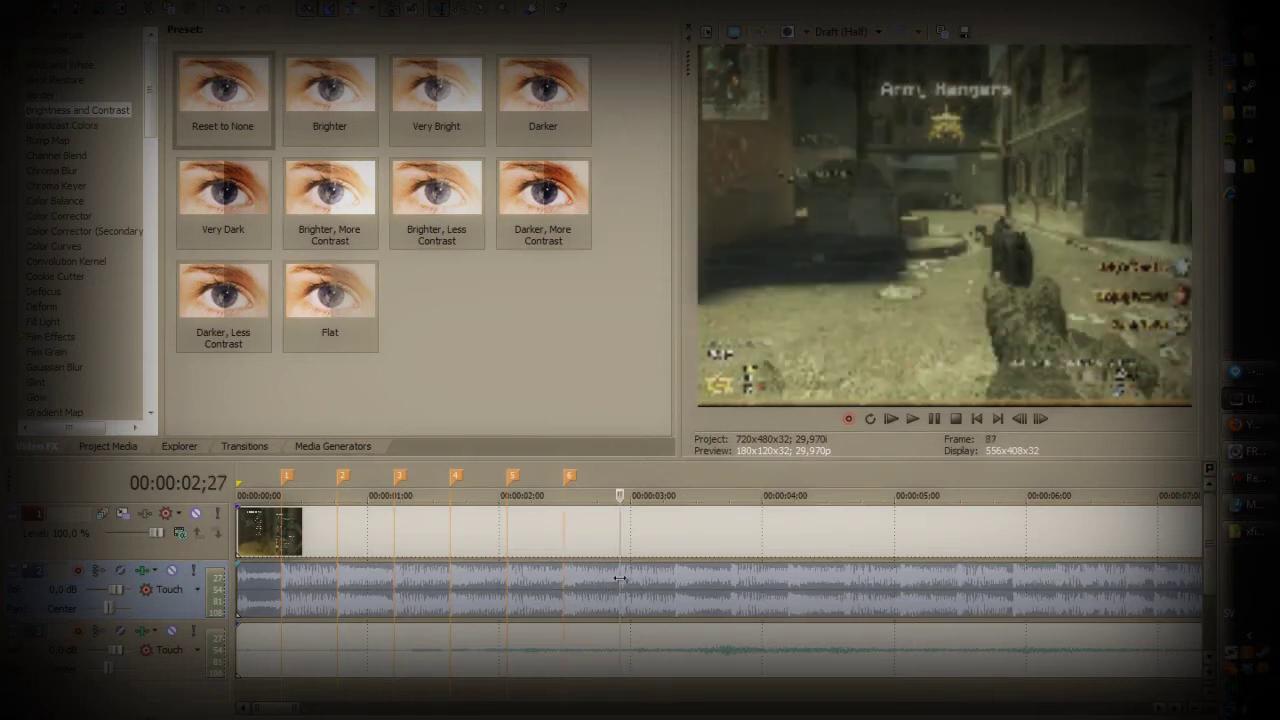
{"action": "key", "text": "m"}
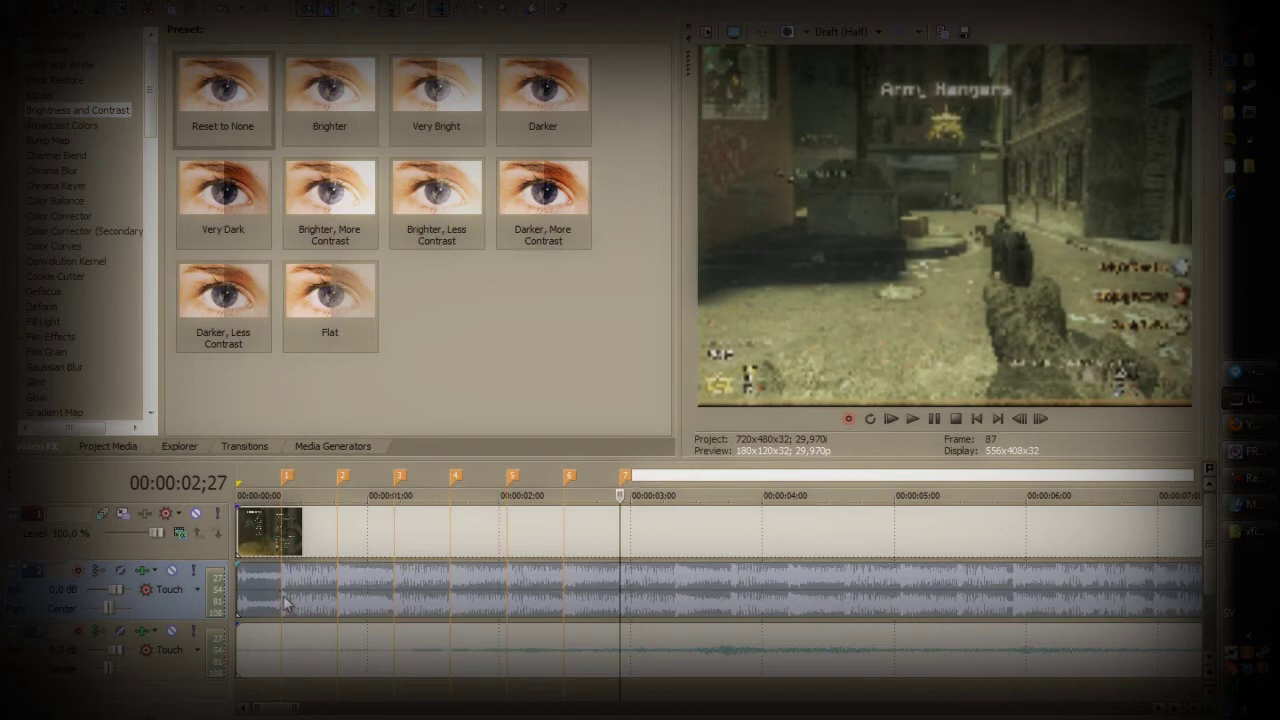
Place the playhead on the first beat marker at 00:00:00;10 and set the preview quality to Draft (Full).
{"action": "left_click", "coordinate": [280, 562]}
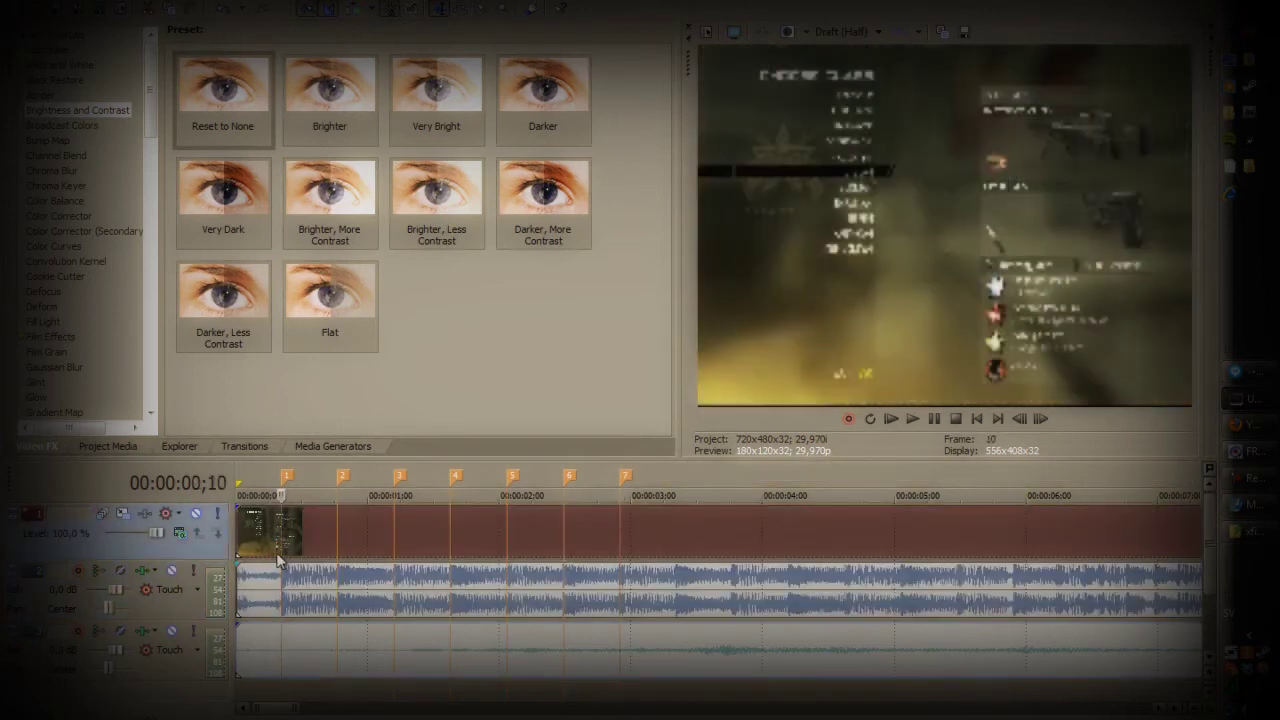
{"action": "left_click", "coordinate": [848, 32]}
{"action": "mouse_move", "coordinate": [880, 60]}
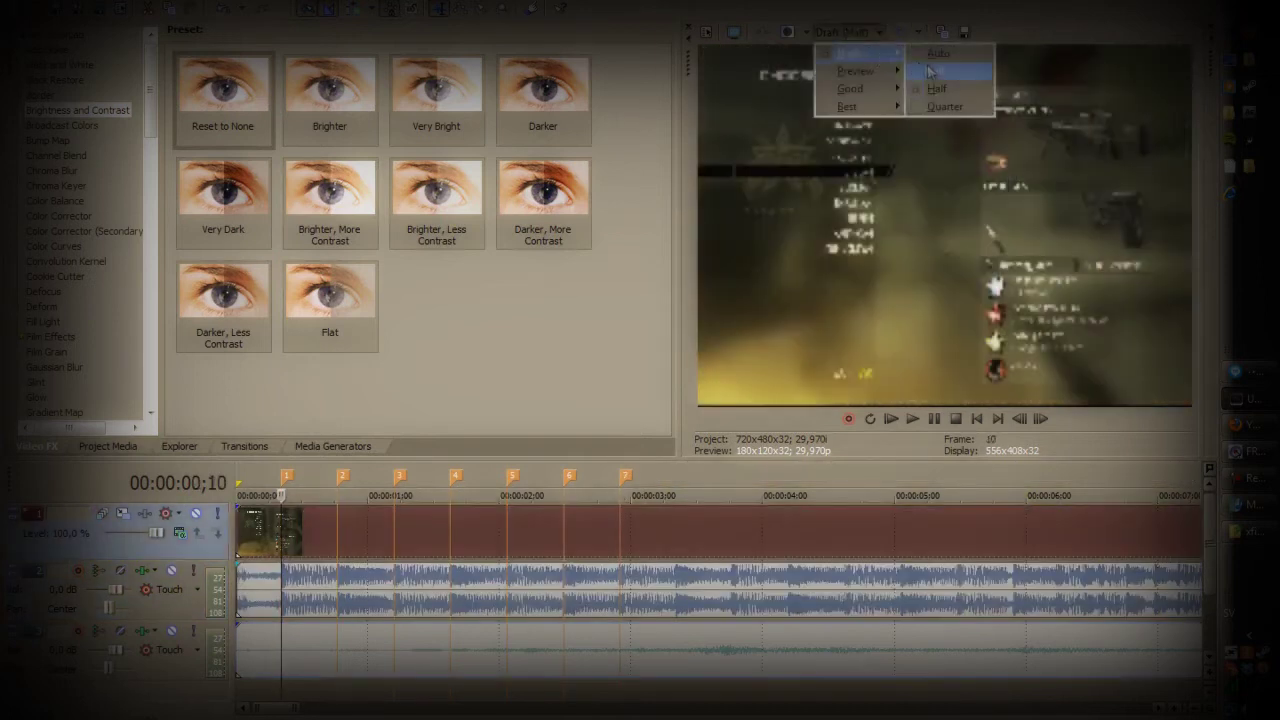
{"action": "left_click", "coordinate": [940, 70]}
Apply the Brightness and Contrast effect to the gameplay clip and show the effect's keyframe timeline.
{"action": "scroll", "coordinate": [393, 588], "scroll_direction": "up", "scroll_amount": 2}
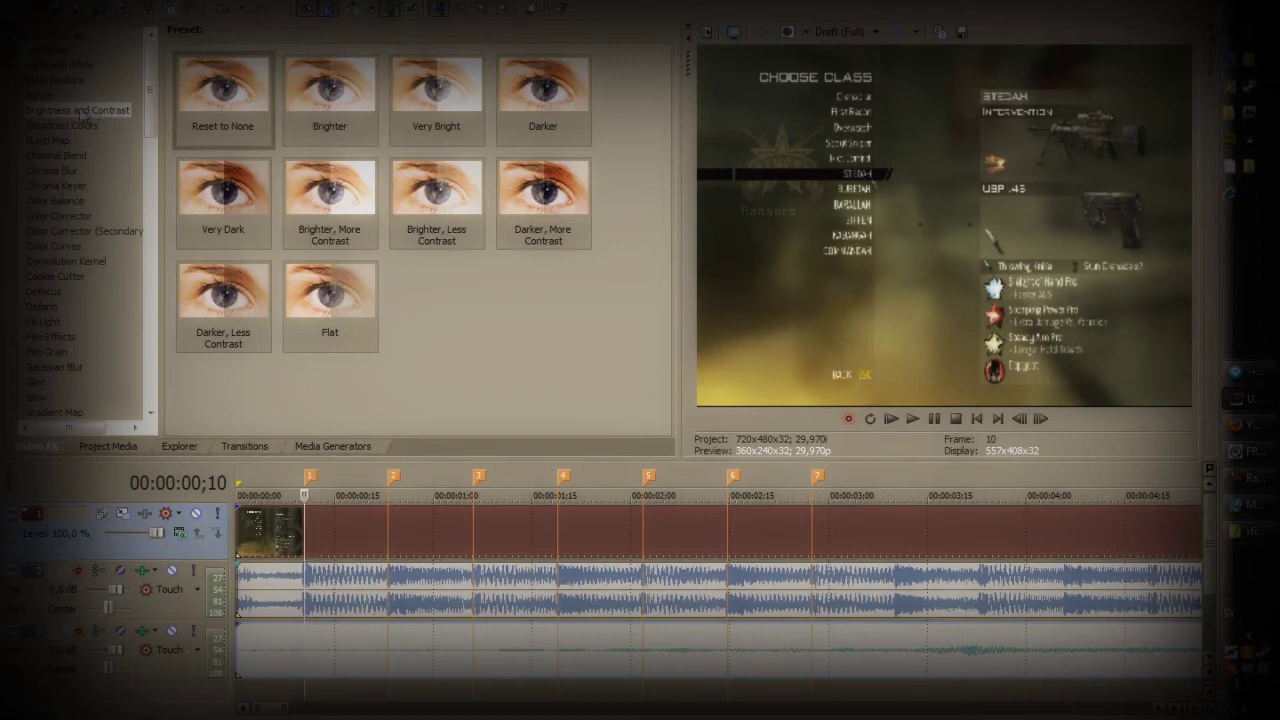
{"action": "left_click_drag", "start_coordinate": [93, 115], "coordinate": [492, 527]}
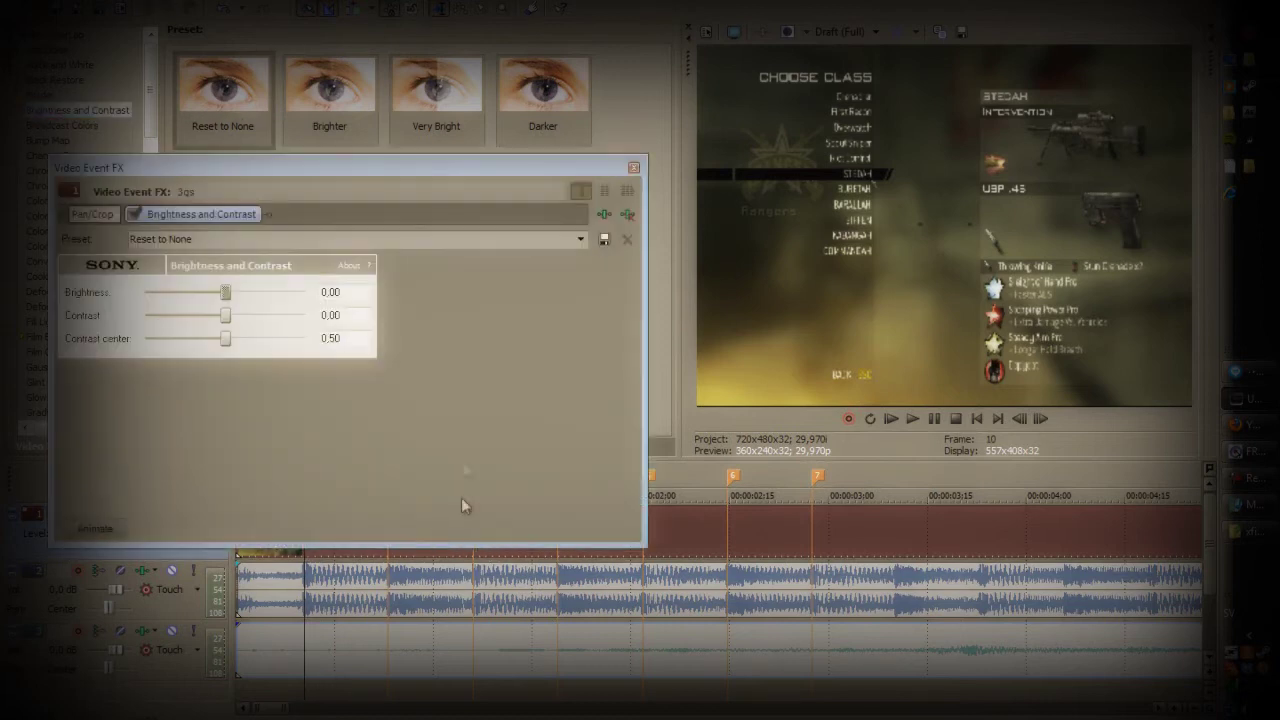
{"action": "left_click", "coordinate": [118, 529]}
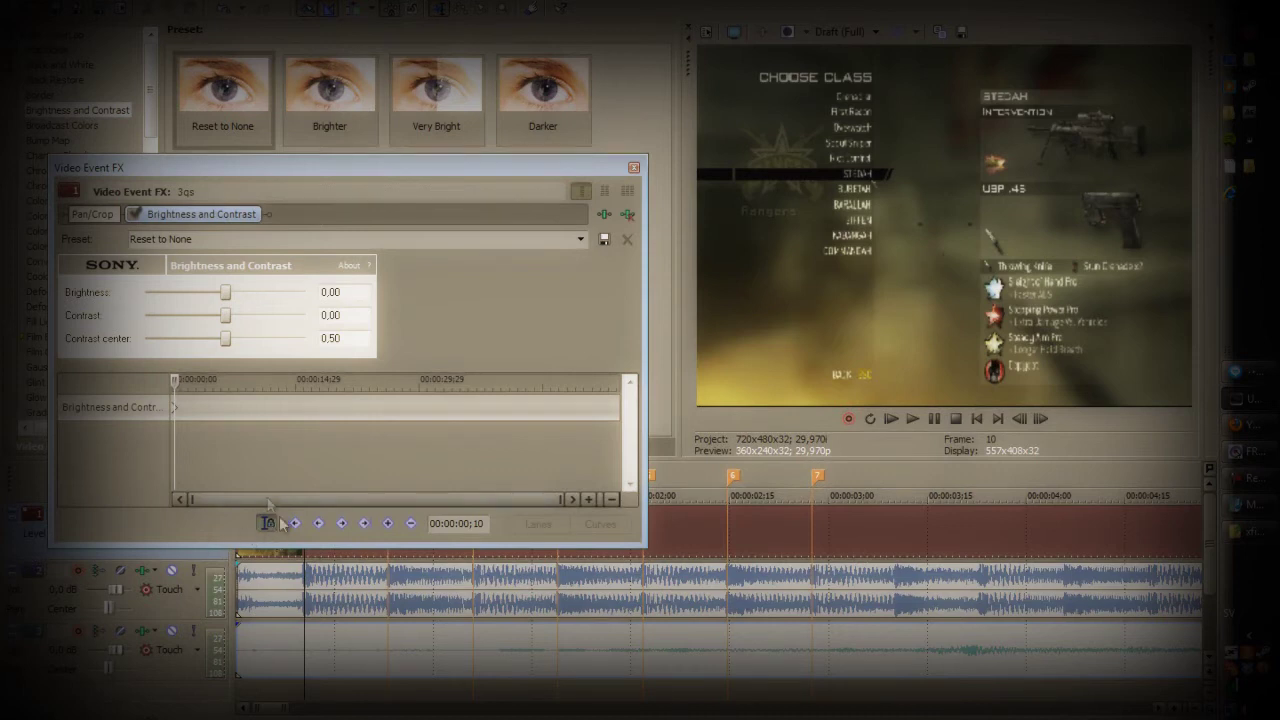
Sync the effect's keyframe cursor with the main timeline and add a keyframe with default values at 00:00:00;09.
{"action": "mouse_move", "coordinate": [175, 383]}
{"action": "left_mouse_down"}
{"action": "mouse_move", "coordinate": [161, 383]}
{"action": "mouse_move", "coordinate": [180, 383]}
{"action": "left_mouse_up"}
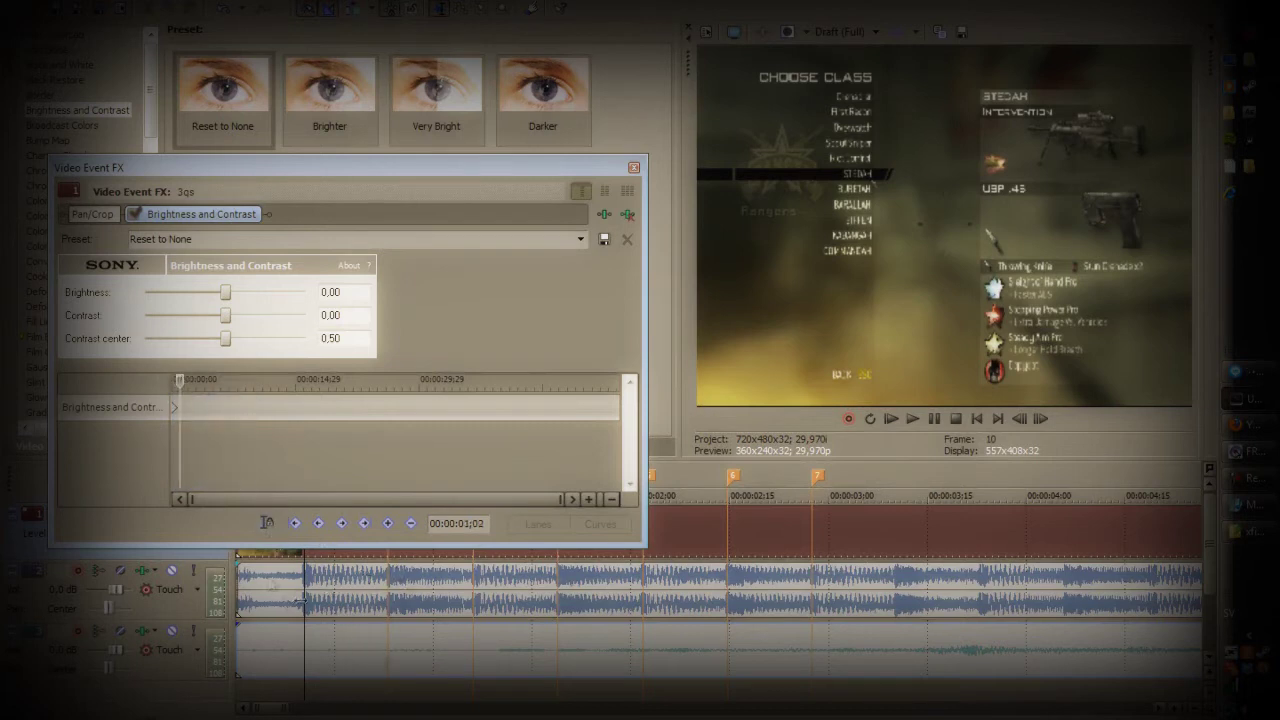
{"action": "left_click", "coordinate": [267, 523]}
{"action": "mouse_move", "coordinate": [178, 385]}
{"action": "left_mouse_down"}
{"action": "mouse_move", "coordinate": [193, 390]}
{"action": "mouse_move", "coordinate": [174, 383]}
{"action": "left_mouse_up"}
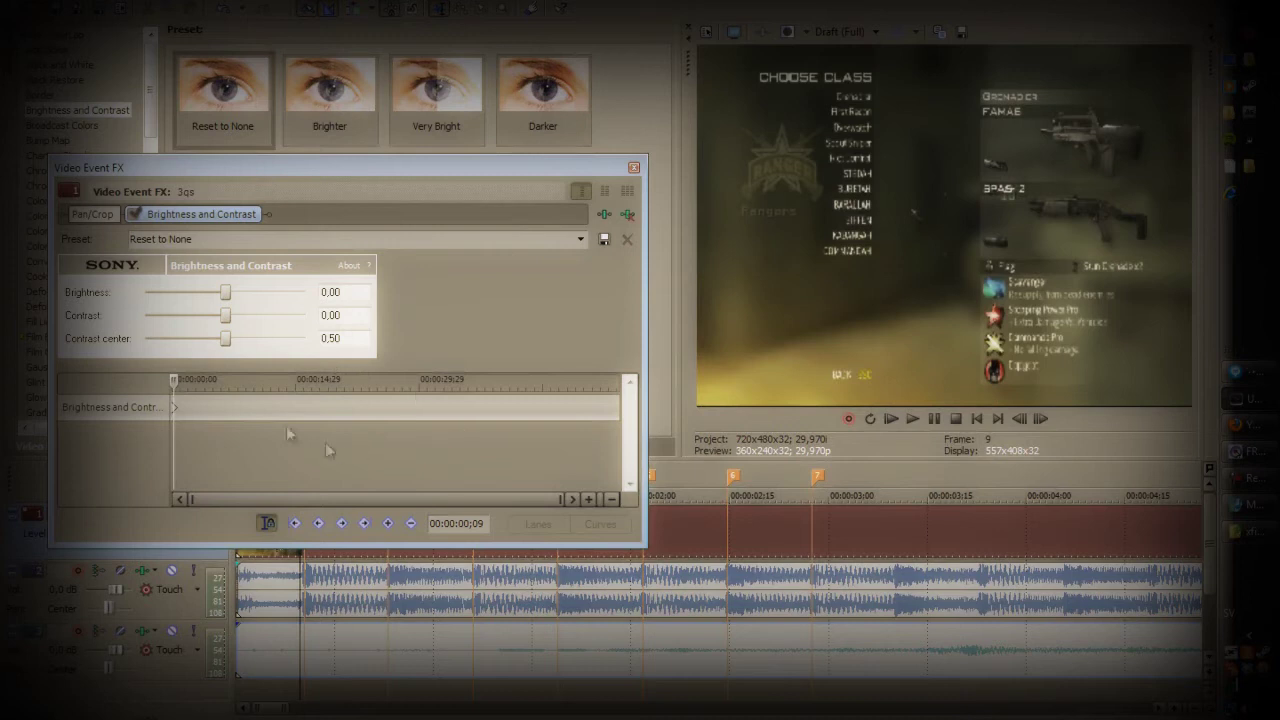
{"action": "scroll", "coordinate": [243, 408], "scroll_direction": "up", "scroll_amount": 8}
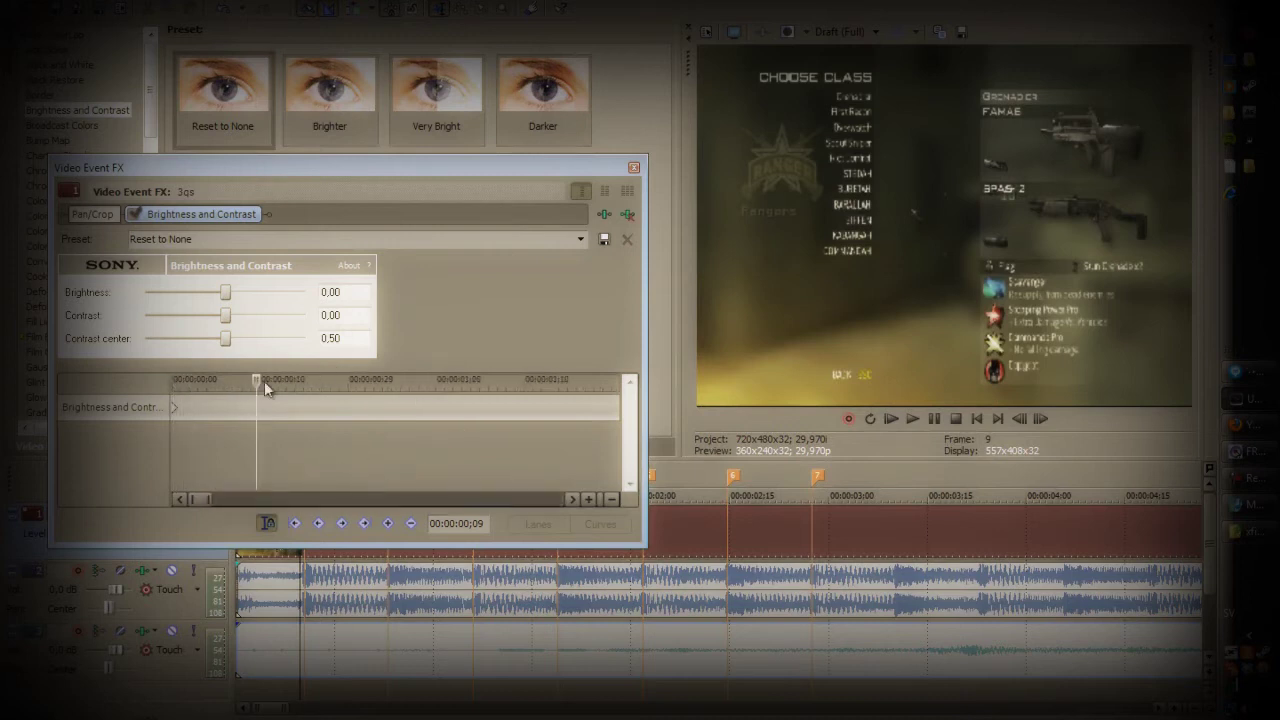
{"action": "mouse_move", "coordinate": [262, 381]}
{"action": "left_mouse_down"}
{"action": "mouse_move", "coordinate": [238, 379]}
{"action": "mouse_move", "coordinate": [254, 381]}
{"action": "left_mouse_up"}
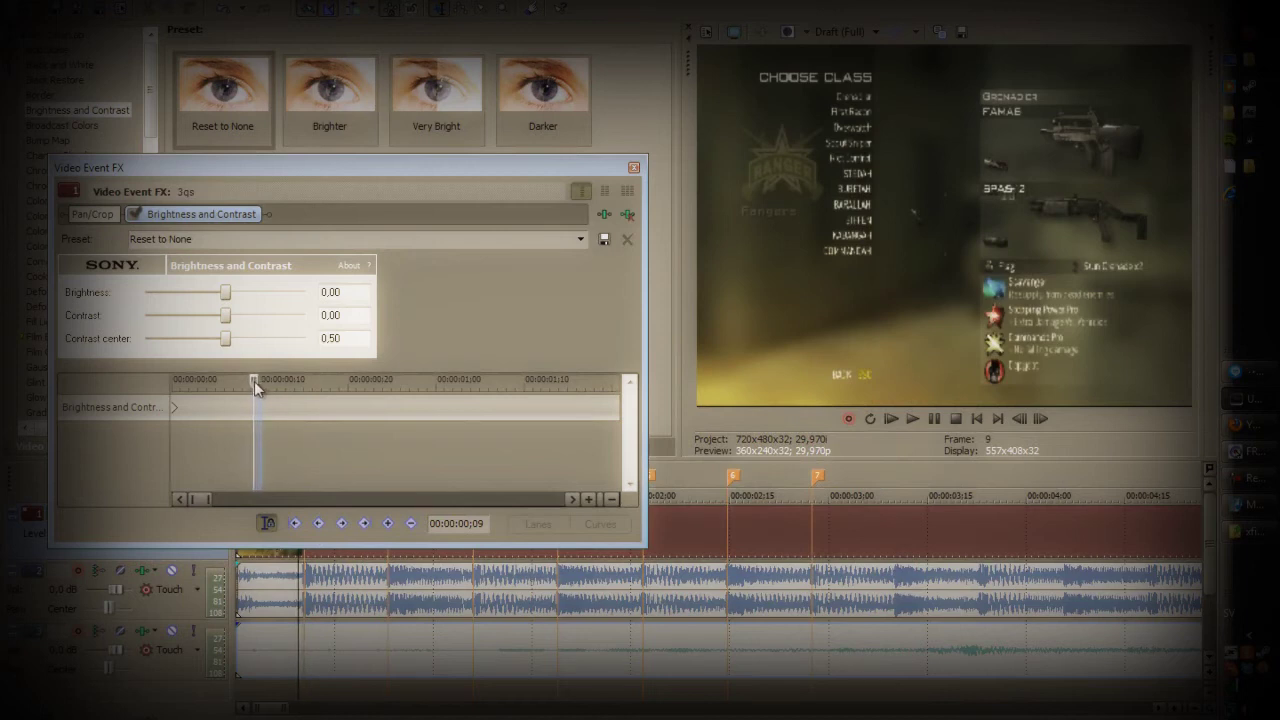
{"action": "left_click", "coordinate": [387, 523]}
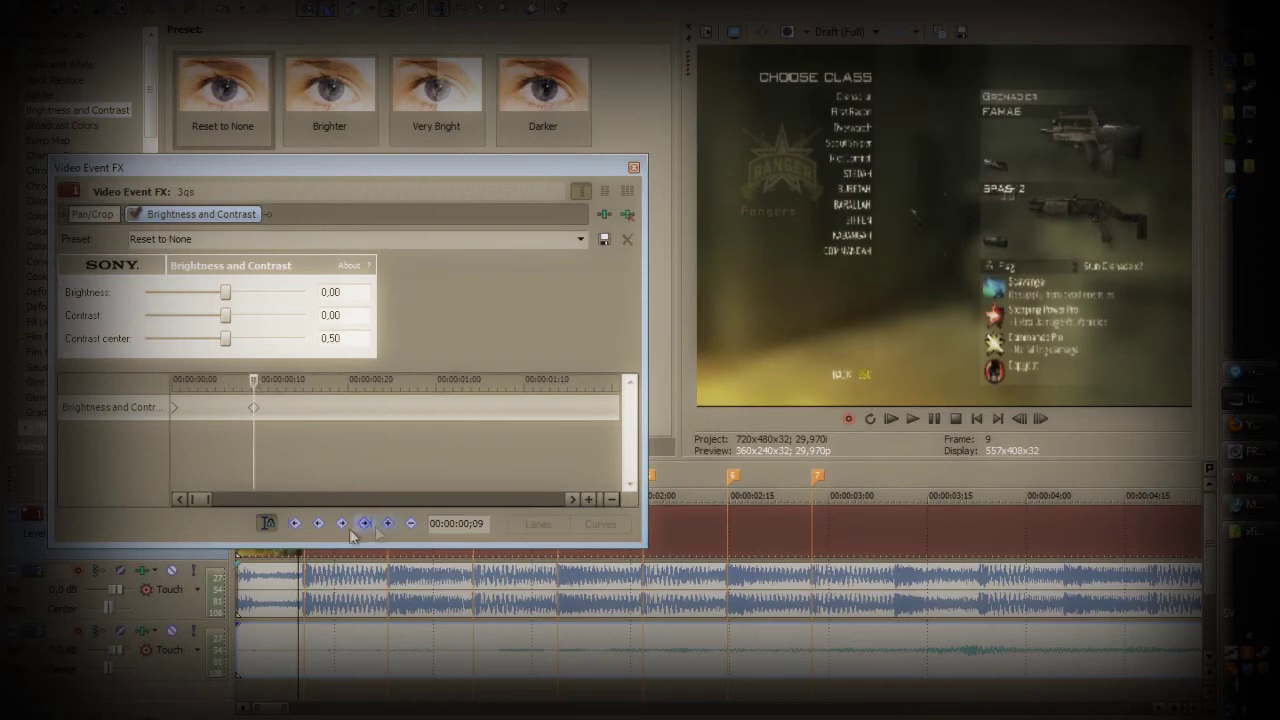
Keyframe the brightness at 0,42 at 00:00:00;10 and back at 0 at 00:00:00;12.
{"action": "left_click_drag", "start_coordinate": [256, 386], "coordinate": [262, 384]}
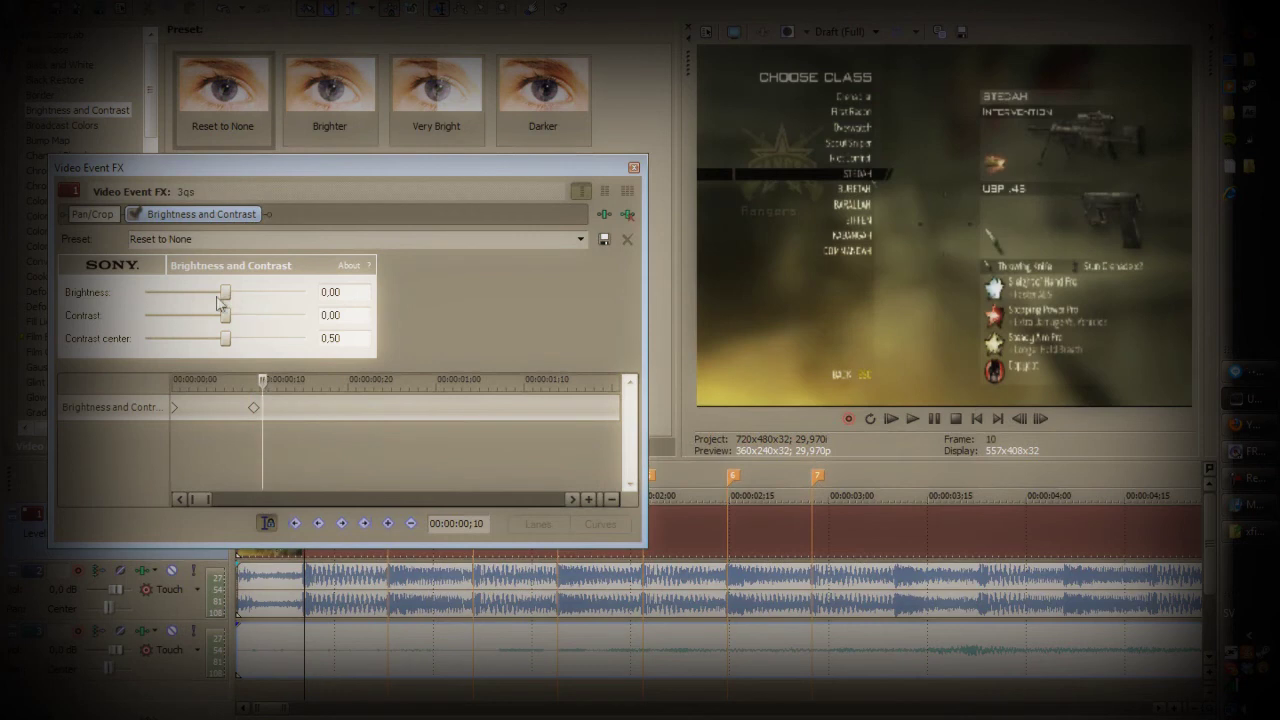
{"action": "left_click_drag", "start_coordinate": [225, 293], "coordinate": [260, 293]}
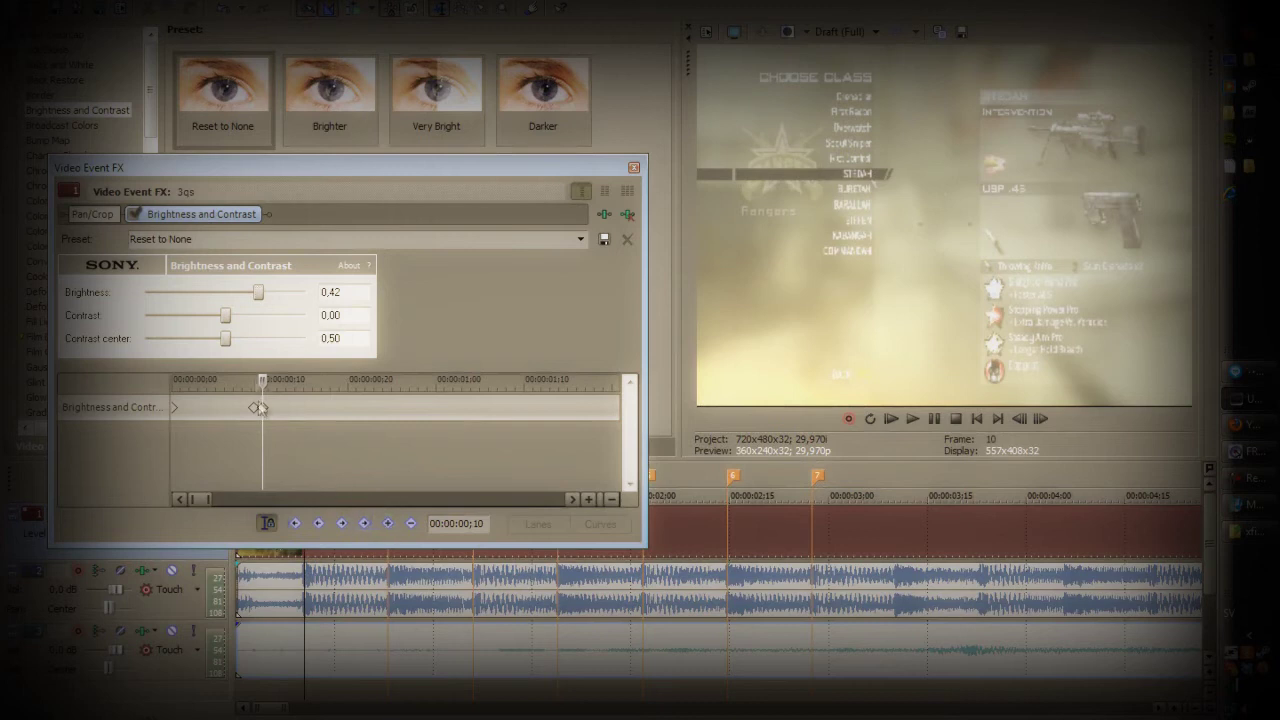
{"action": "left_click_drag", "start_coordinate": [263, 388], "coordinate": [279, 388]}
{"action": "left_click_drag", "start_coordinate": [341, 293], "coordinate": [262, 296]}
{"action": "type", "text": "0"}
{"action": "key", "text": "Return"}
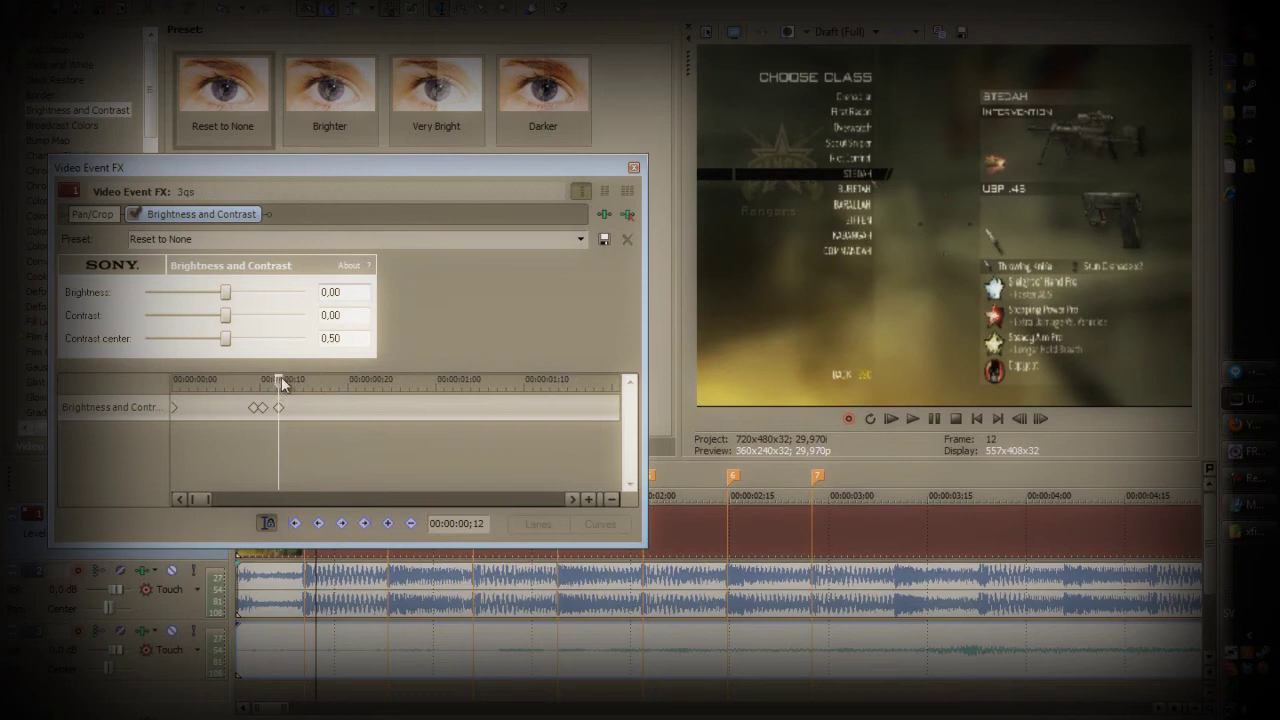
Move the last brightness keyframe to 00:00:00;13 and copy the three keyframes that form the flash.
{"action": "left_click", "coordinate": [280, 410]}
{"action": "key", "text": "Delete"}
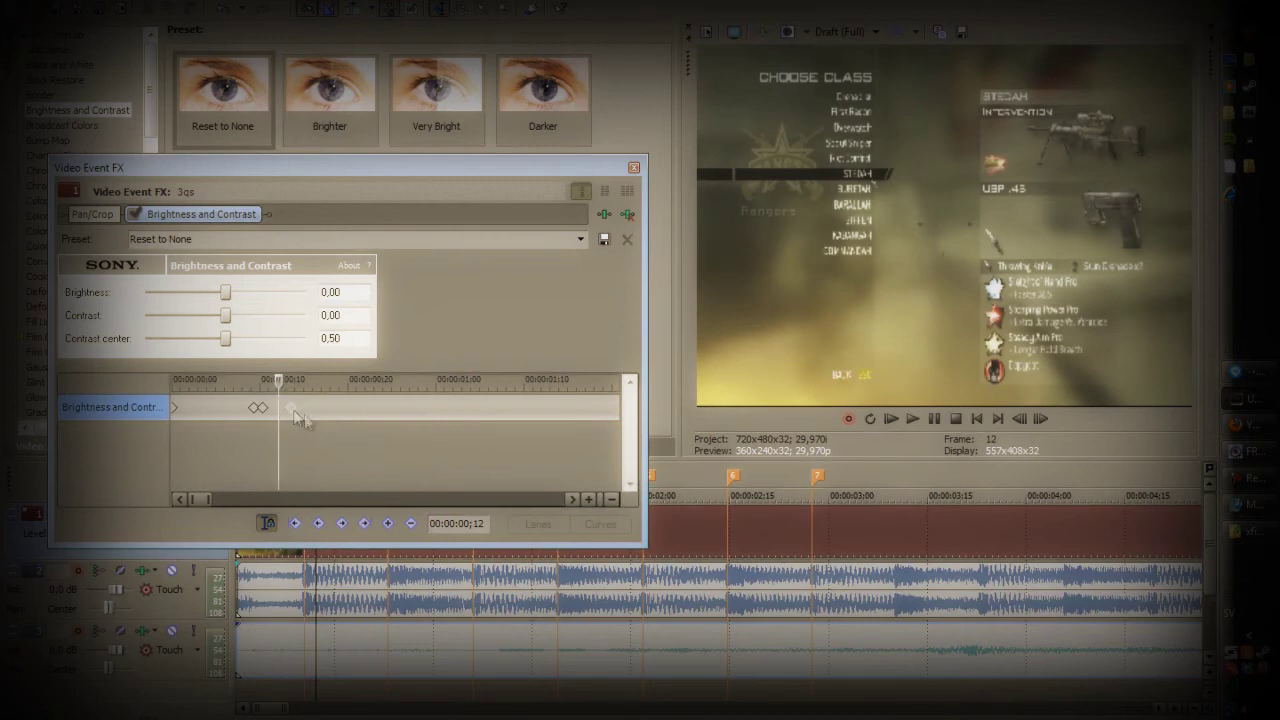
{"action": "left_click", "coordinate": [290, 409]}
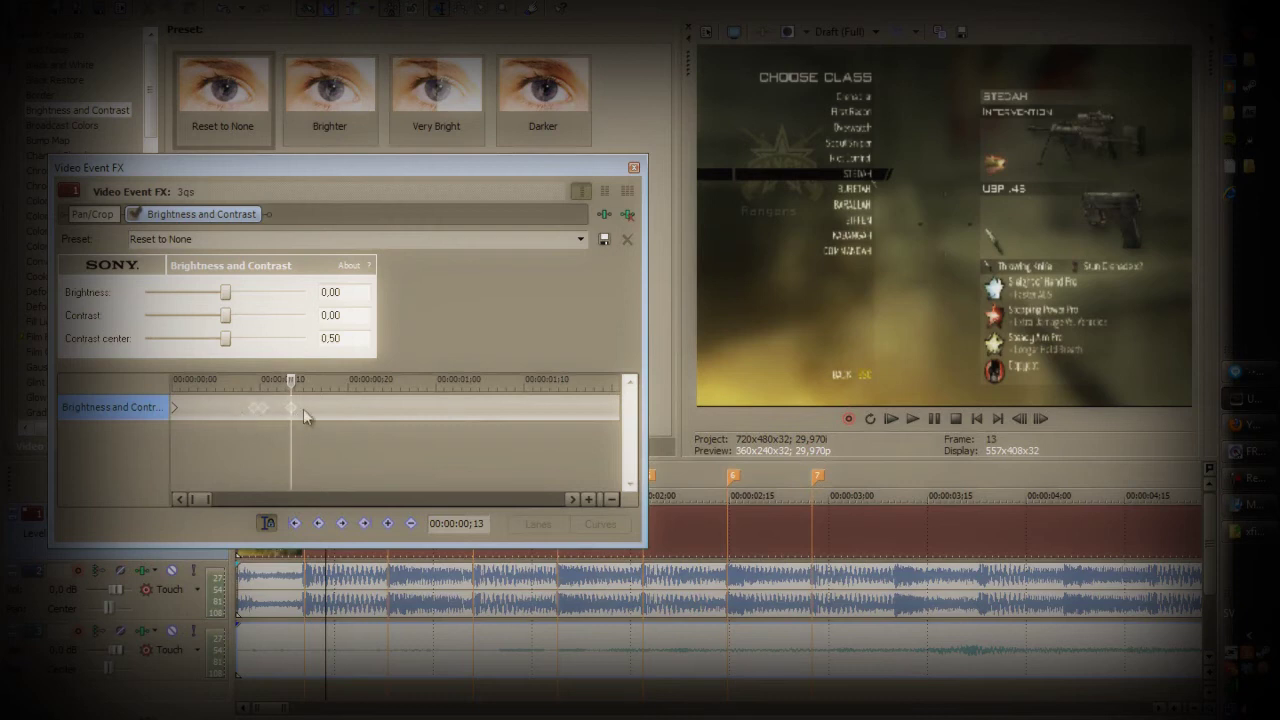
{"action": "left_click", "coordinate": [294, 452]}
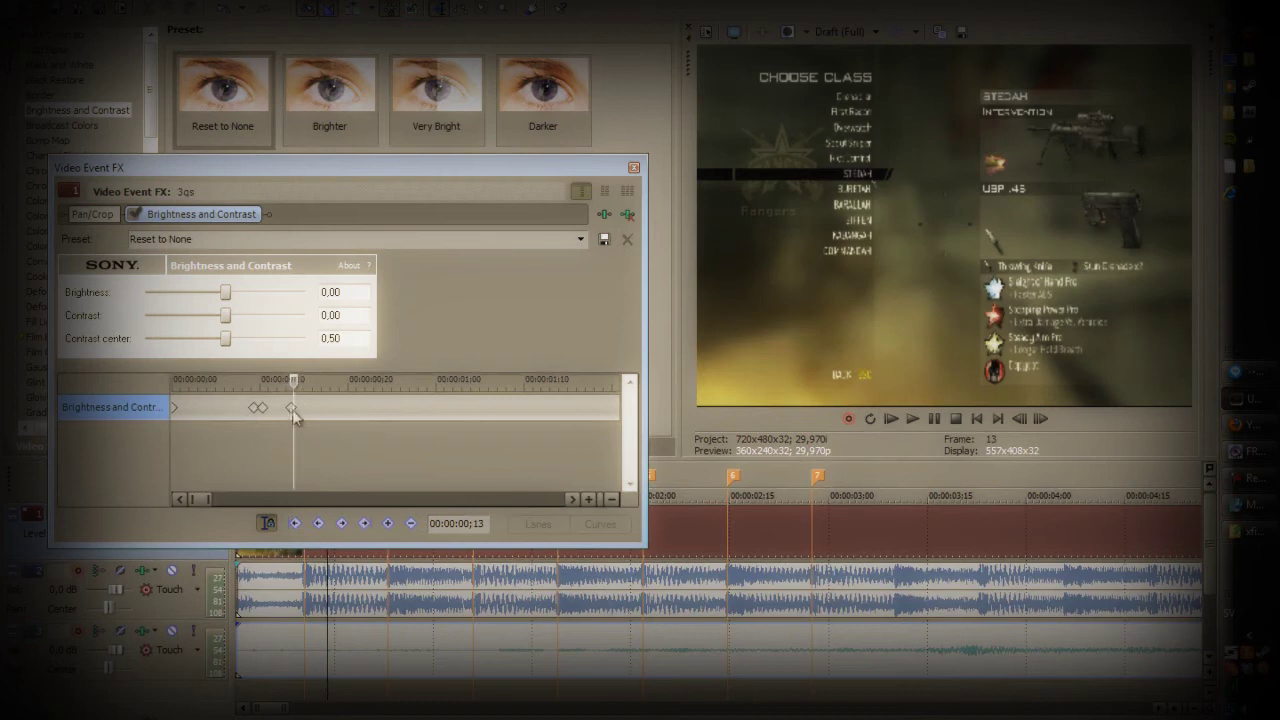
{"action": "left_click", "coordinate": [291, 408]}
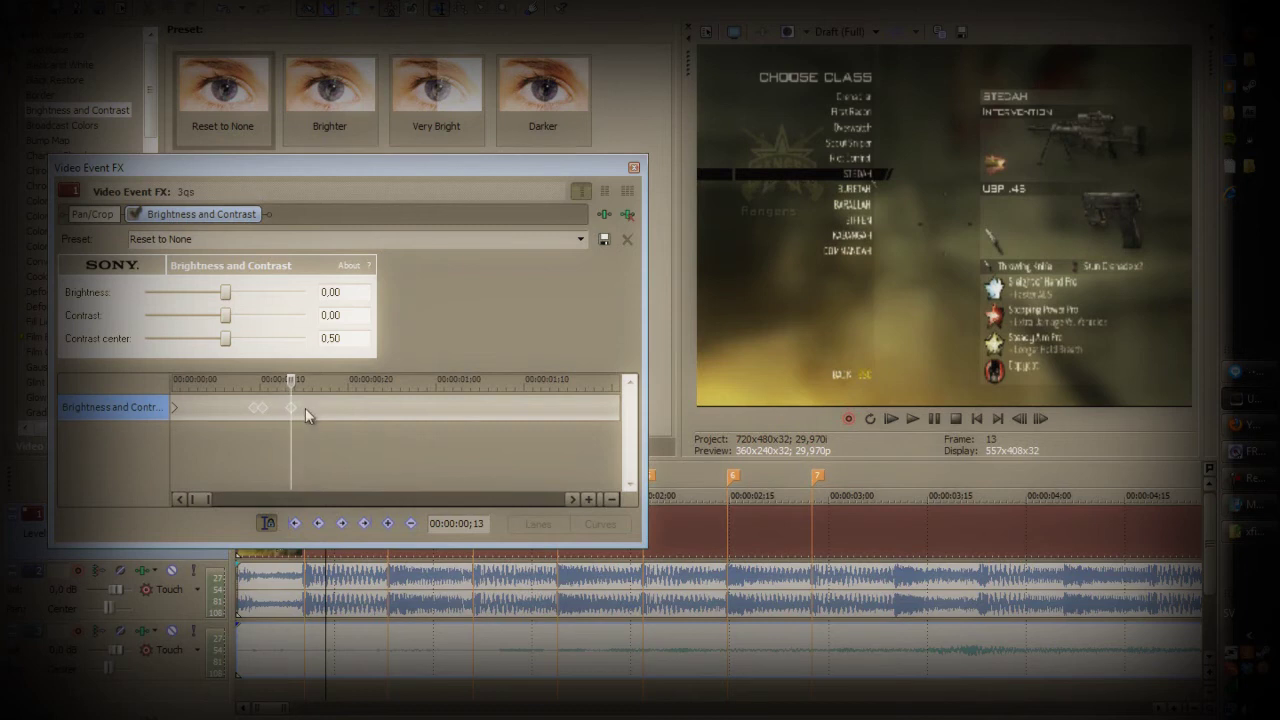
Paste the three flash keyframes one frame before each of the second, third and fourth beat markers.
{"action": "left_click_drag", "start_coordinate": [290, 385], "coordinate": [366, 382]}
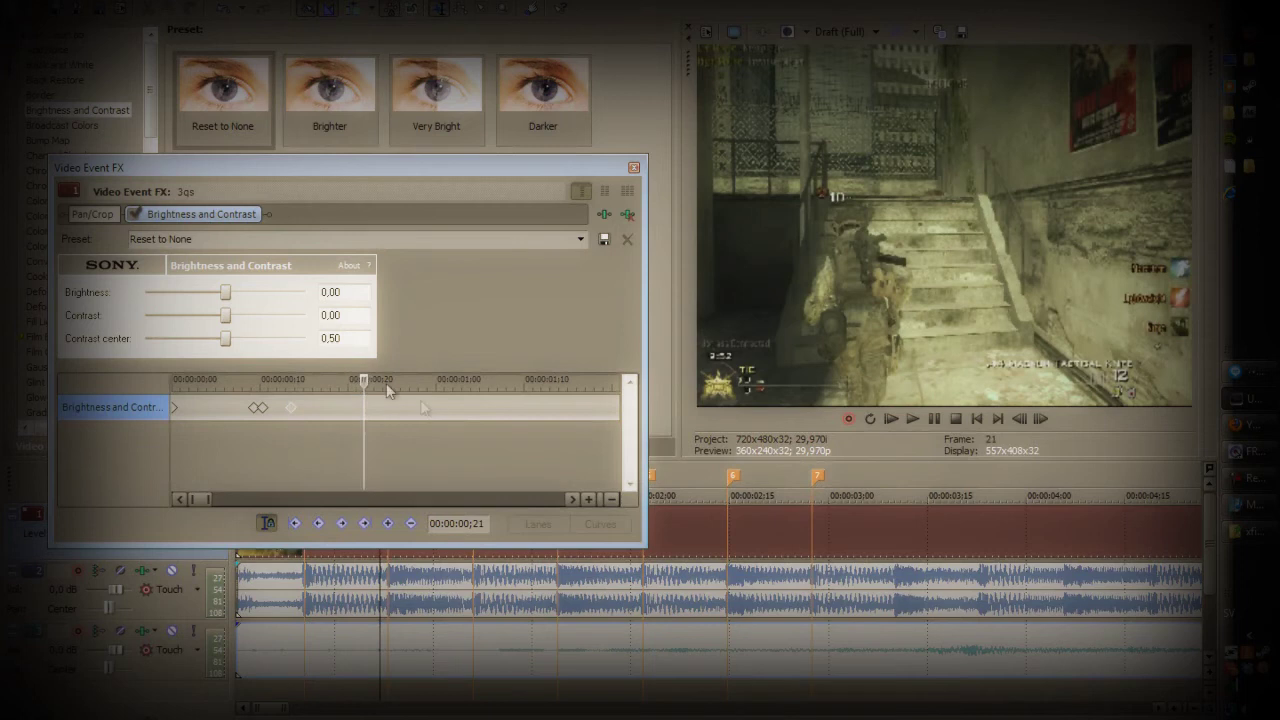
{"action": "key", "text": "ctrl+v"}
{"action": "left_click_drag", "start_coordinate": [365, 381], "coordinate": [593, 380]}
{"action": "key", "text": "ctrl+v"}
{"action": "key", "text": "ctrl+v"}
Paste the flash keyframes before the fifth, sixth and seventh beat markers, the last at 00:00:02;26, and close the effect settings.
{"action": "scroll", "coordinate": [400, 404], "scroll_direction": "down", "scroll_amount": 3}
{"action": "left_click_drag", "start_coordinate": [224, 382], "coordinate": [237, 385]}
{"action": "scroll", "coordinate": [243, 388], "scroll_direction": "up", "scroll_amount": 2}
{"action": "key", "text": "ctrl+v"}
{"action": "left_click_drag", "start_coordinate": [396, 384], "coordinate": [509, 381]}
{"action": "key", "text": "ctrl+v"}
{"action": "key", "text": "ctrl+v"}
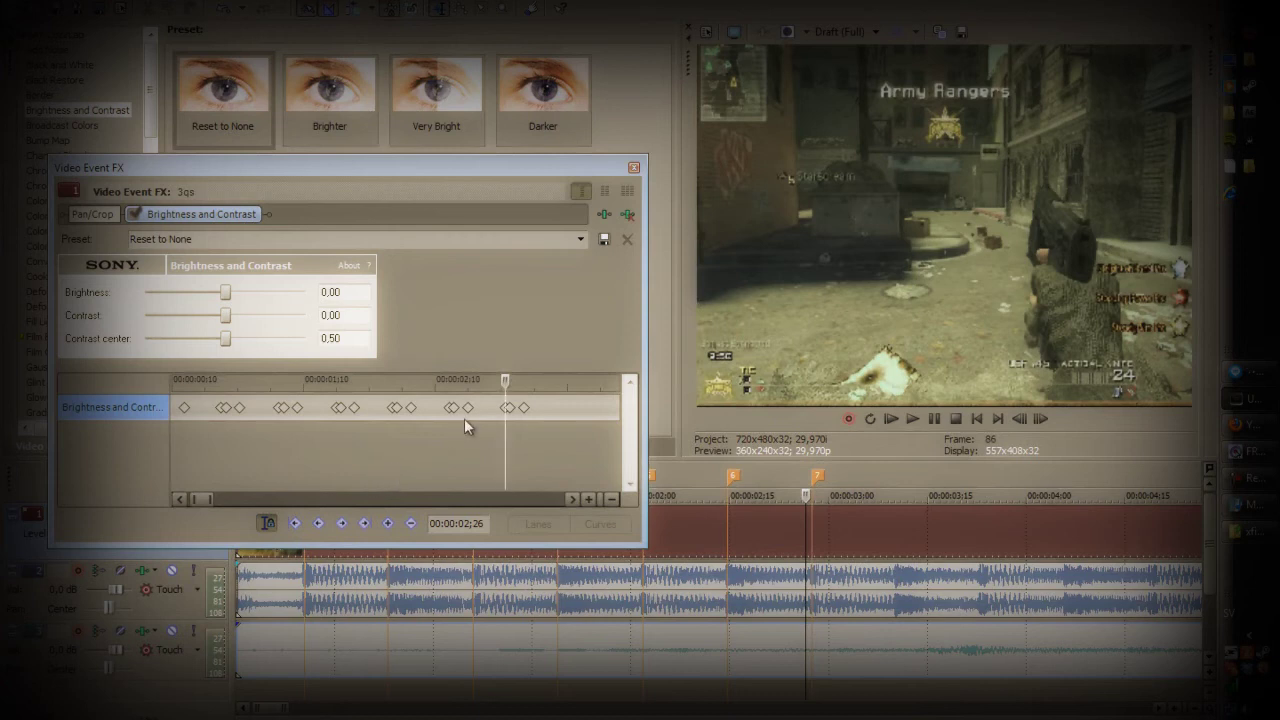
{"action": "left_click", "coordinate": [633, 166]}
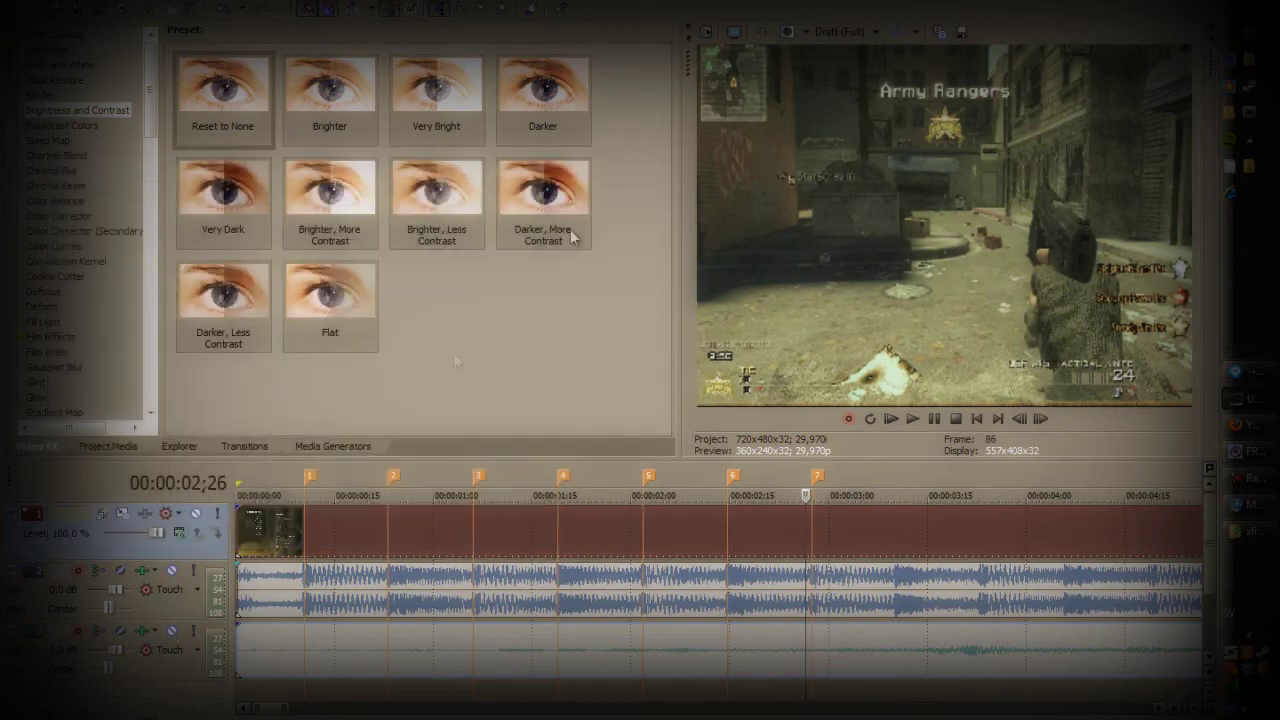
Select the timeline section from the start to 00:00:03;04 and prerender it for preview.
{"action": "left_click", "coordinate": [240, 534]}
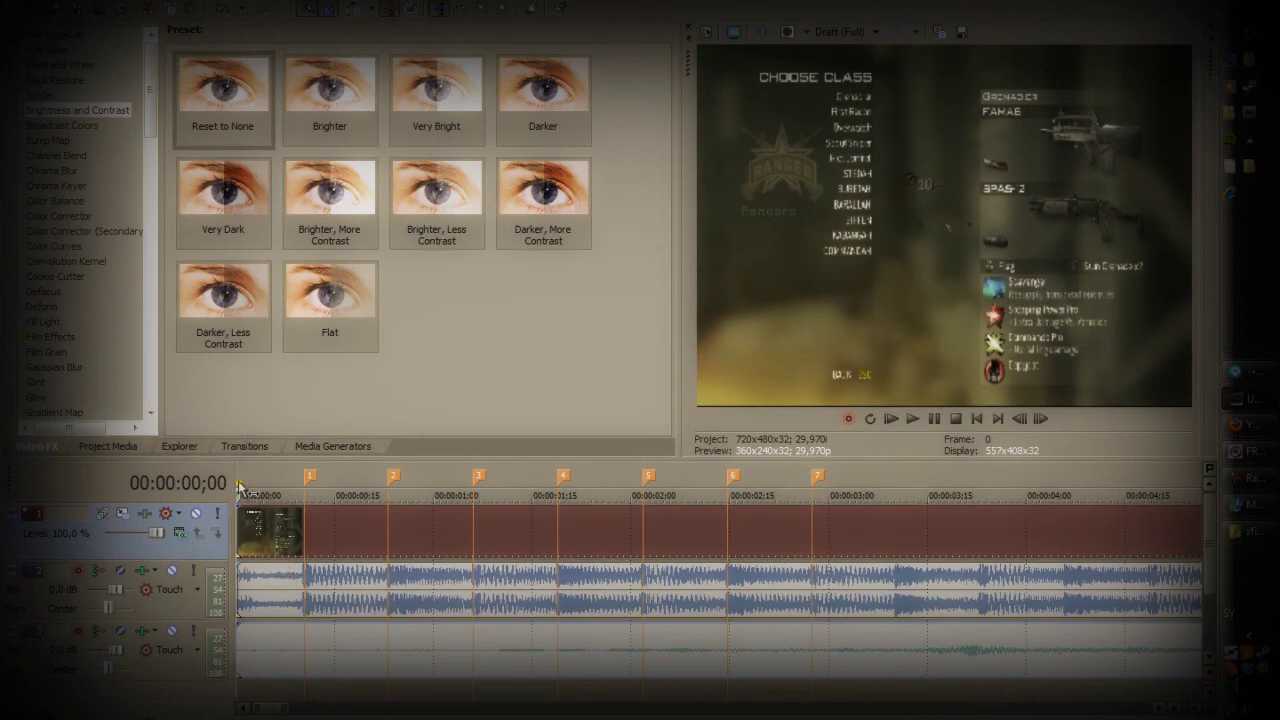
{"action": "left_click_drag", "start_coordinate": [240, 486], "coordinate": [858, 479]}
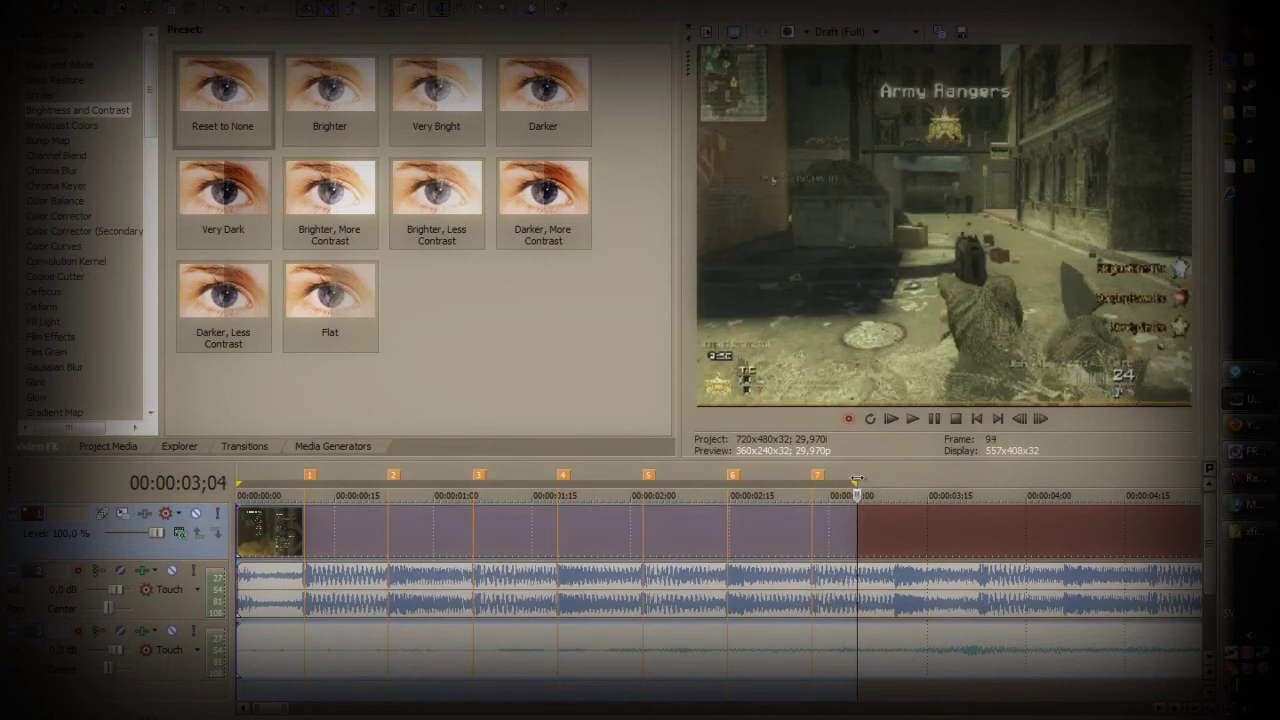
{"action": "left_click", "coordinate": [150, 2]}
{"action": "left_click", "coordinate": [196, 96]}
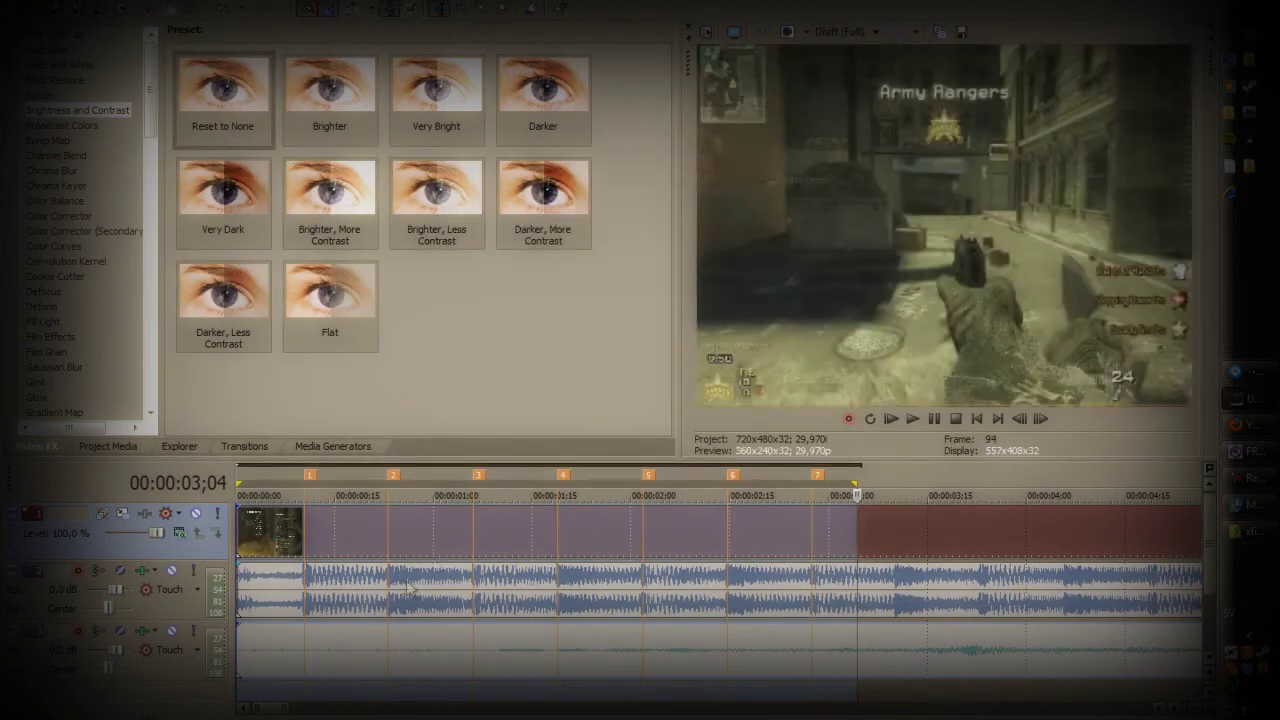
Play the project from the start twice to check the brightness flashes against the beats.
{"action": "left_click", "coordinate": [241, 530]}
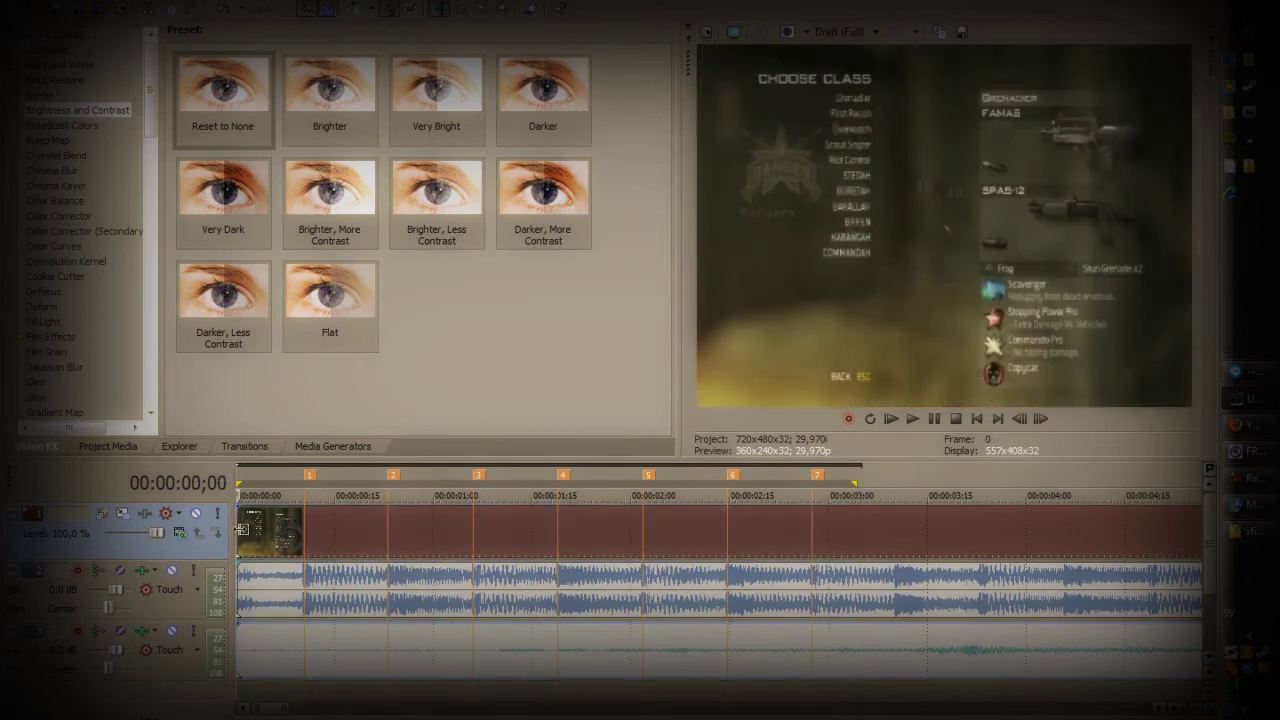
{"action": "key", "text": "space"}
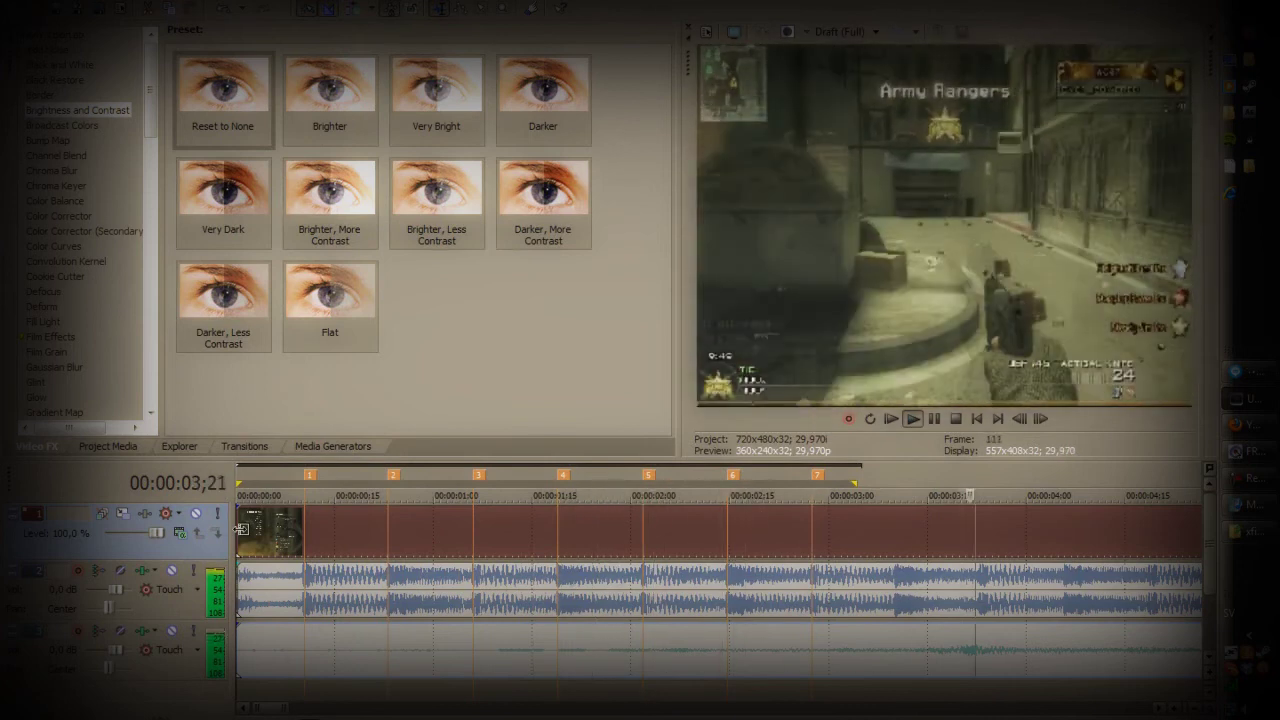
{"action": "key", "text": "Return"}
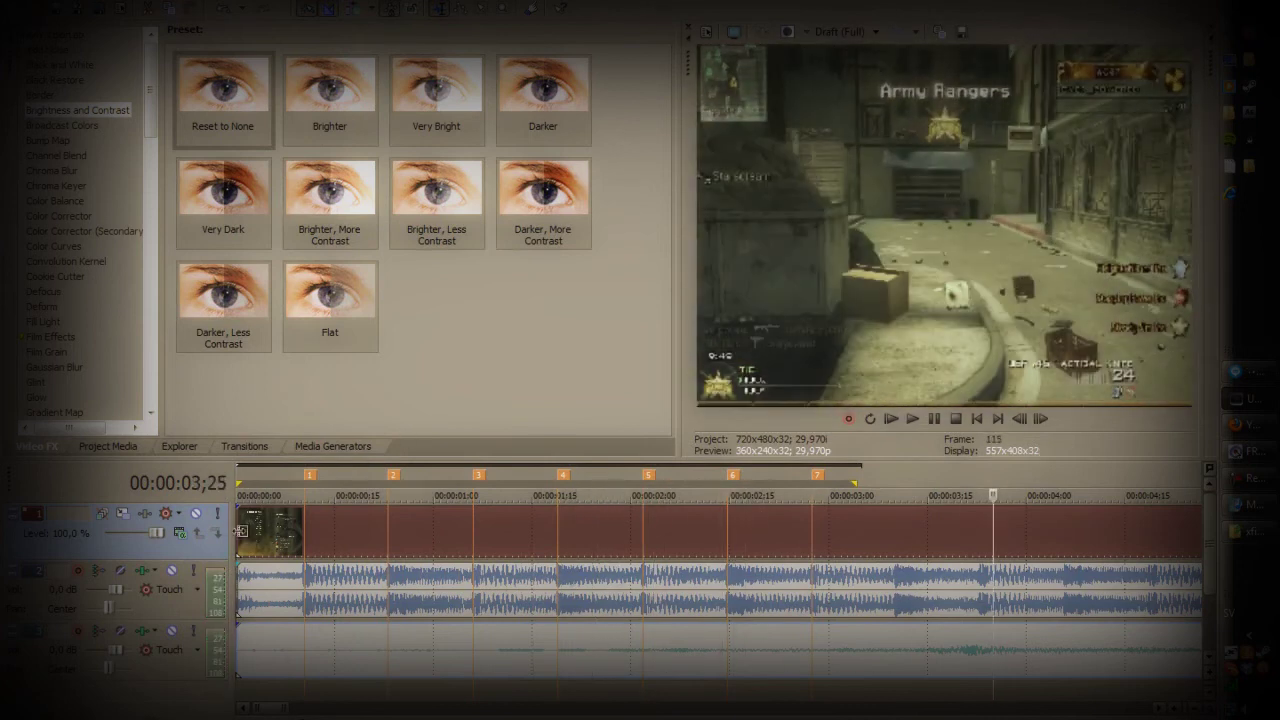
{"action": "left_click", "coordinate": [240, 532]}
{"action": "key", "text": "space"}
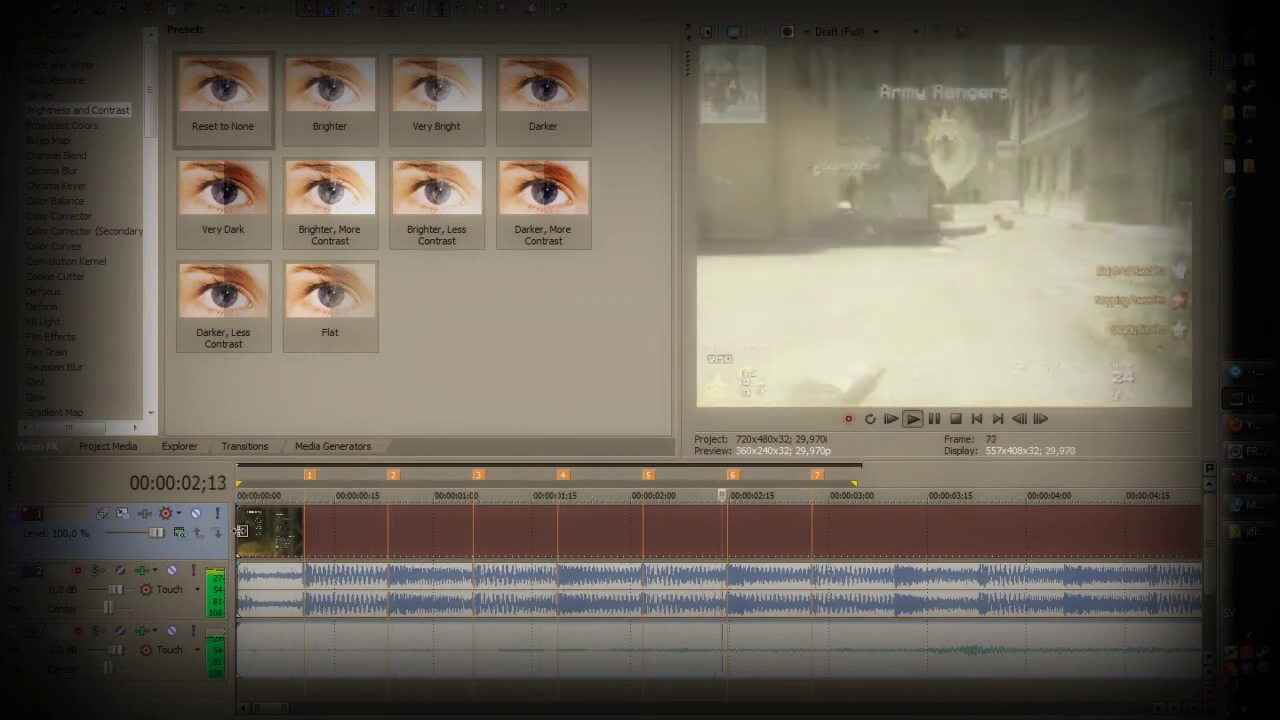
{"action": "key", "text": "Return"}
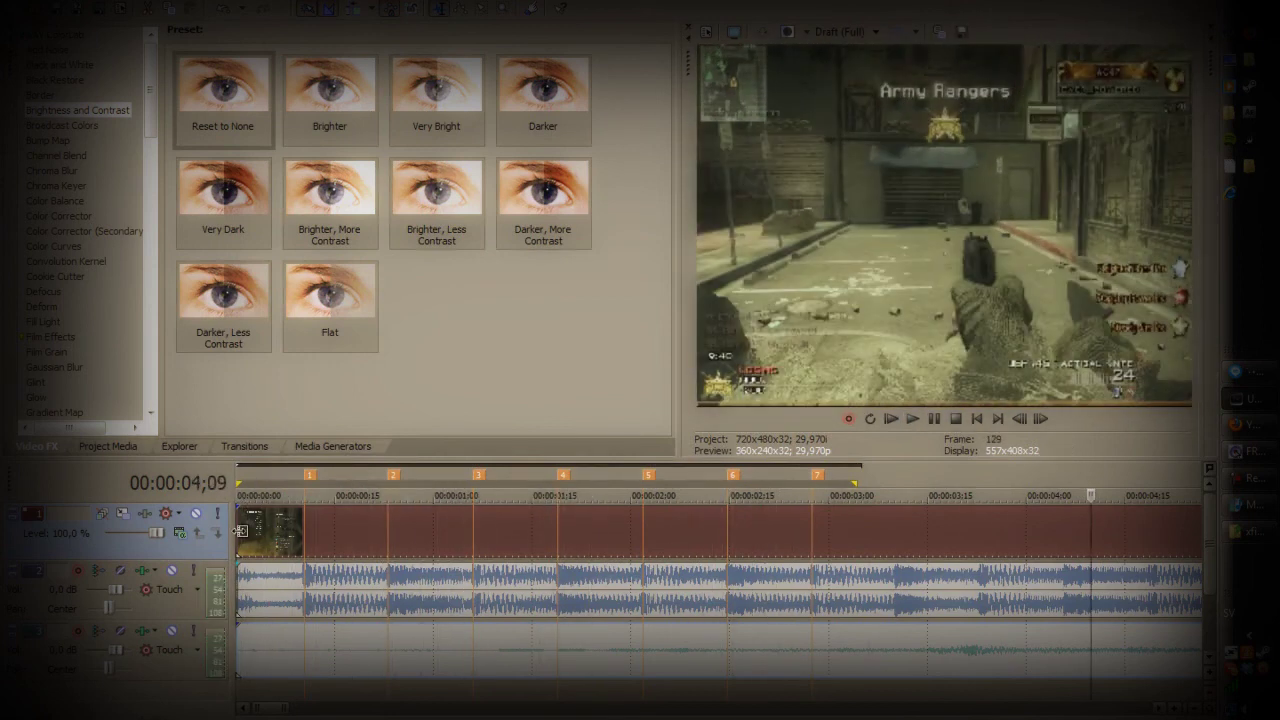
Switch to the web browser to play the channel's intro video, and return to Vegas Pro at 00:00:02;22 on the timeline.
{"action": "scroll", "coordinate": [503, 567], "scroll_direction": "down", "scroll_amount": 2}
{"action": "scroll", "coordinate": [503, 567], "scroll_direction": "down", "scroll_amount": 2}
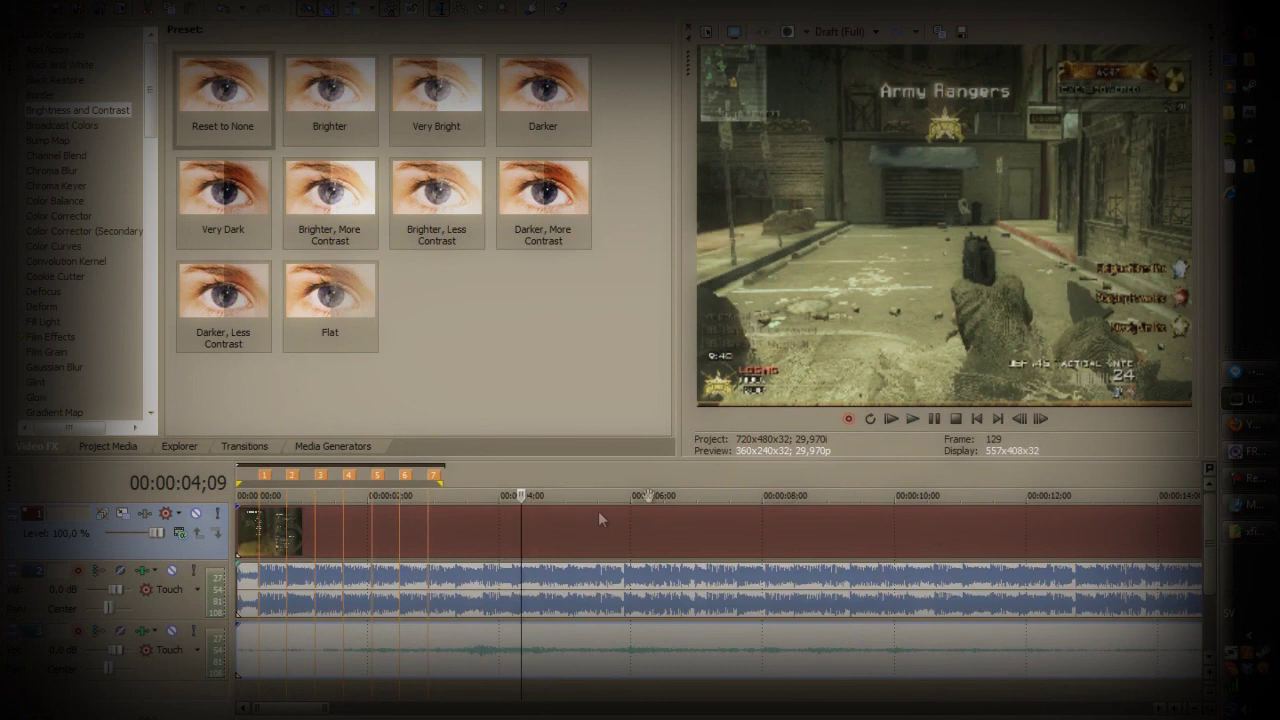
{"action": "left_click", "coordinate": [1246, 427]}
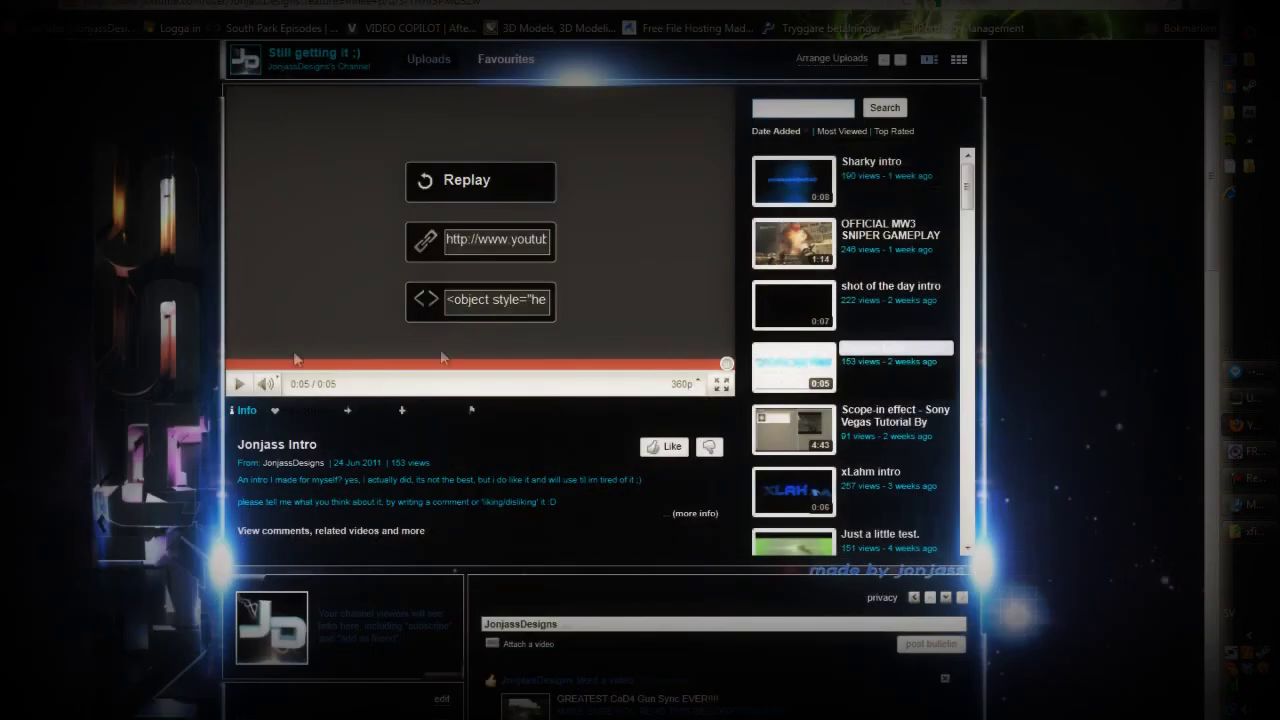
{"action": "left_click", "coordinate": [295, 358]}
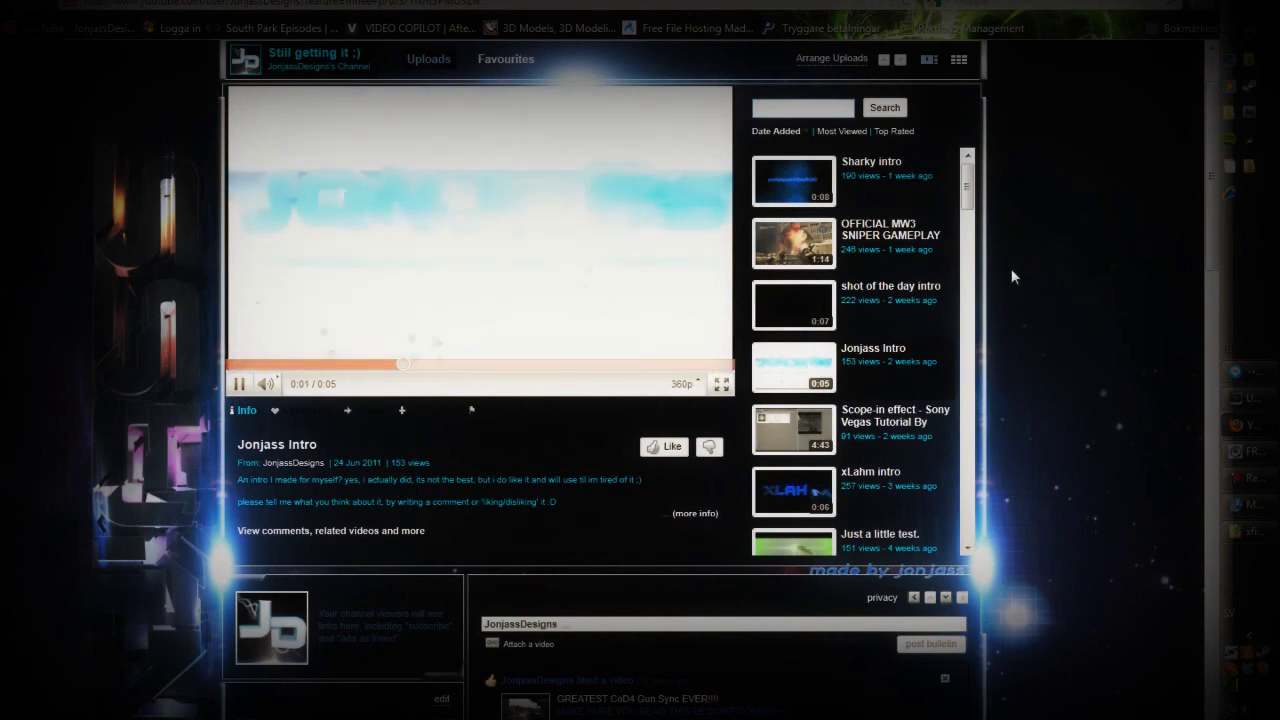
{"action": "left_click", "coordinate": [680, 300]}
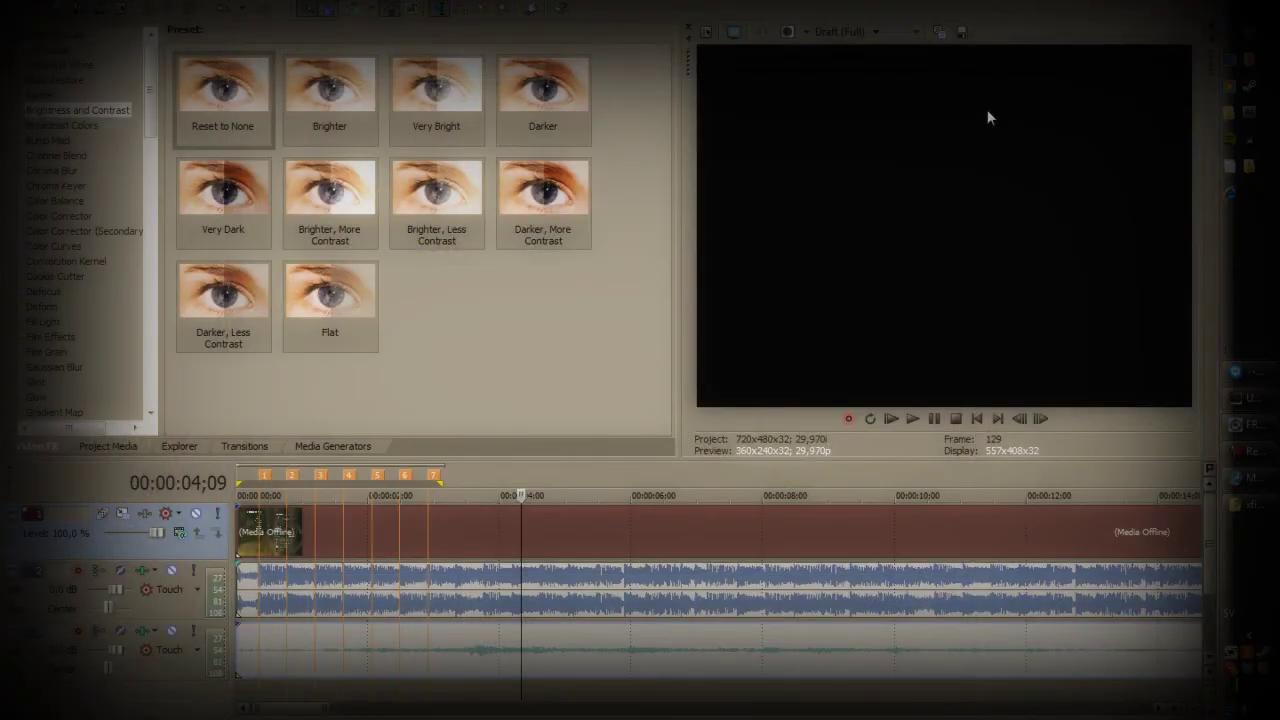
{"action": "left_click", "coordinate": [416, 526]}
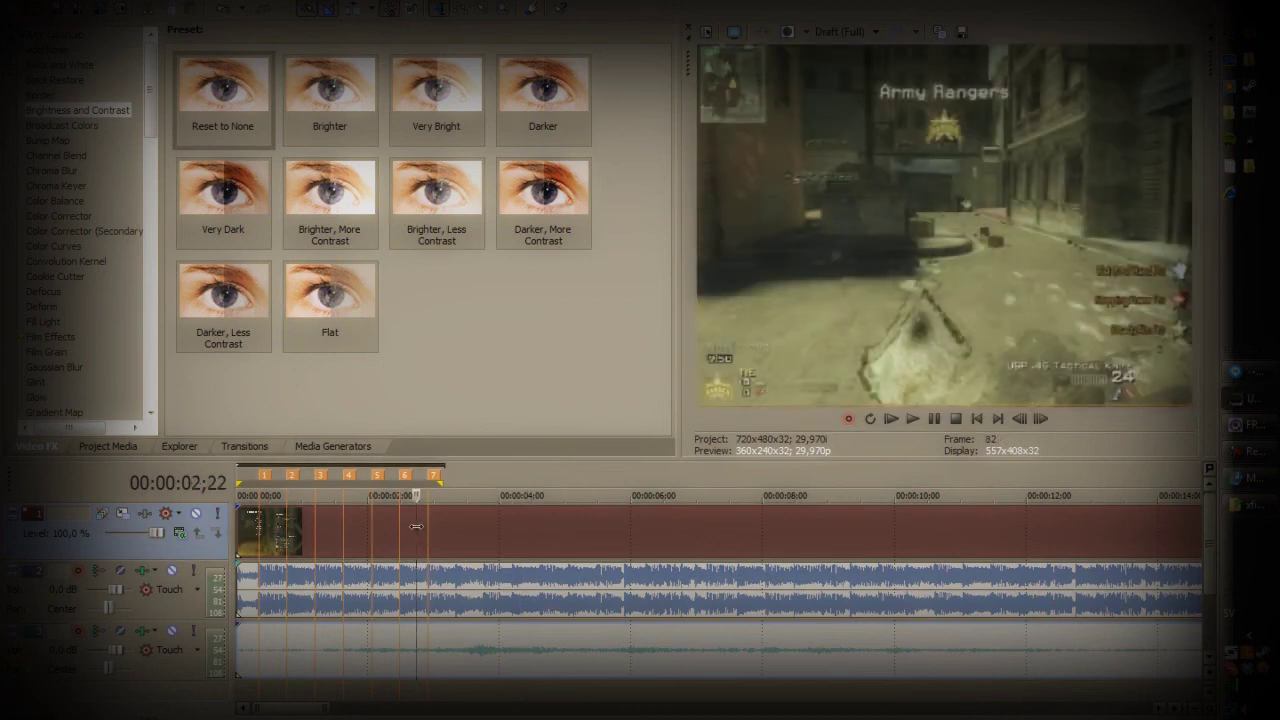